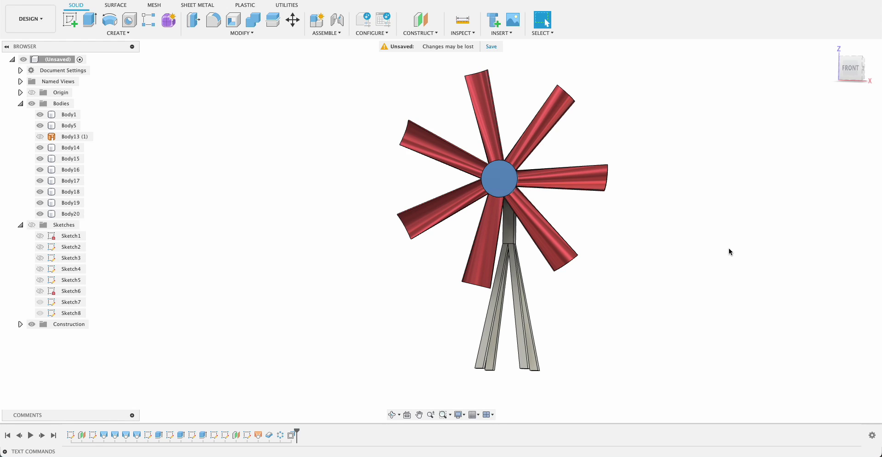
# - Orbit the finished windmill with its red blades to the right side and back to the front
pyautogui.keyDown('shift'); pyautogui.moveTo(730, 252); pyautogui.dragTo(707, 258, button='middle'); pyautogui.keyUp('shift')
pyautogui.click(566, 192)
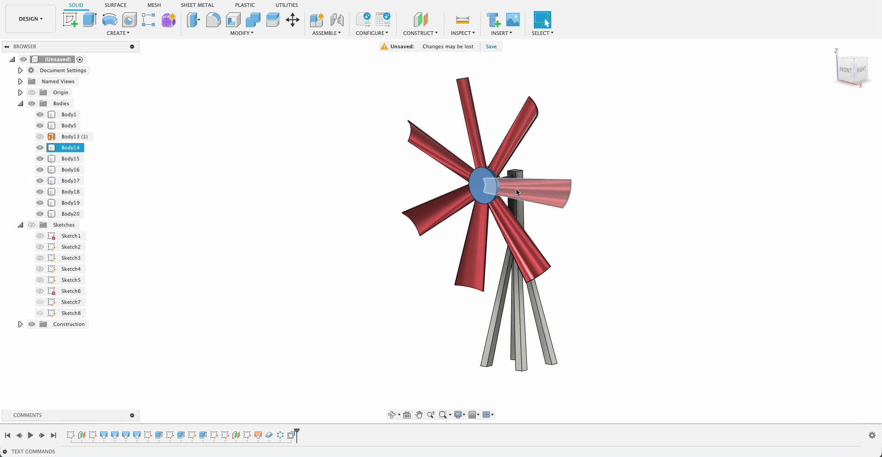
pyautogui.press('F4')
pyautogui.moveTo(640, 241); pyautogui.dragTo(607, 239)
pyautogui.press('Escape')
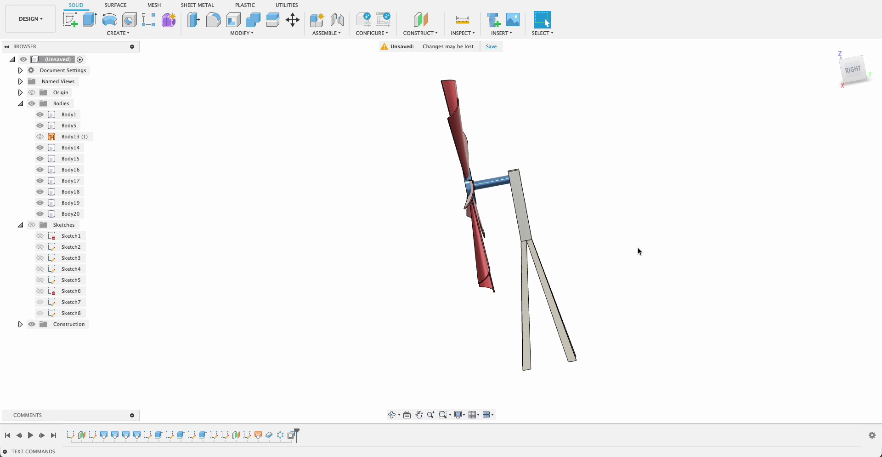
pyautogui.keyDown('shift'); pyautogui.moveTo(640, 251); pyautogui.dragTo(707, 248, button='middle'); pyautogui.keyUp('shift')
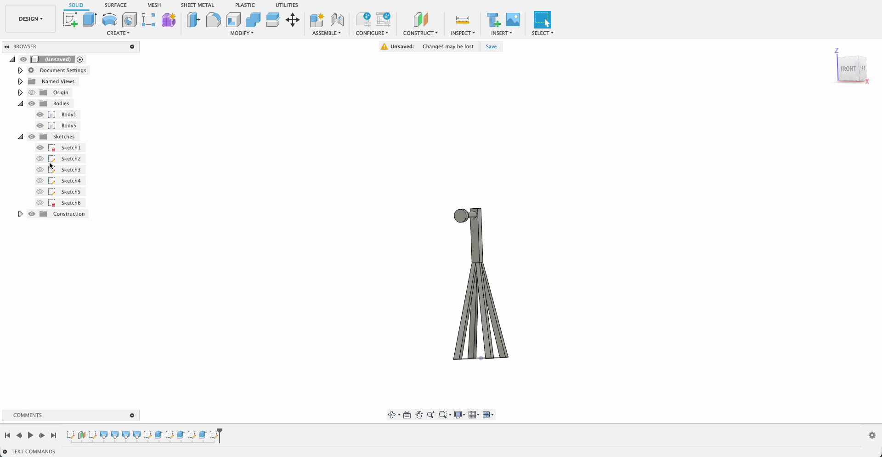
# - Start a new sketch on the side origin plane with Slice enabled to section the bodies
pyautogui.keyDown('shift'); pyautogui.moveTo(653, 252); pyautogui.dragTo(635, 261, button='middle'); pyautogui.keyUp('shift')
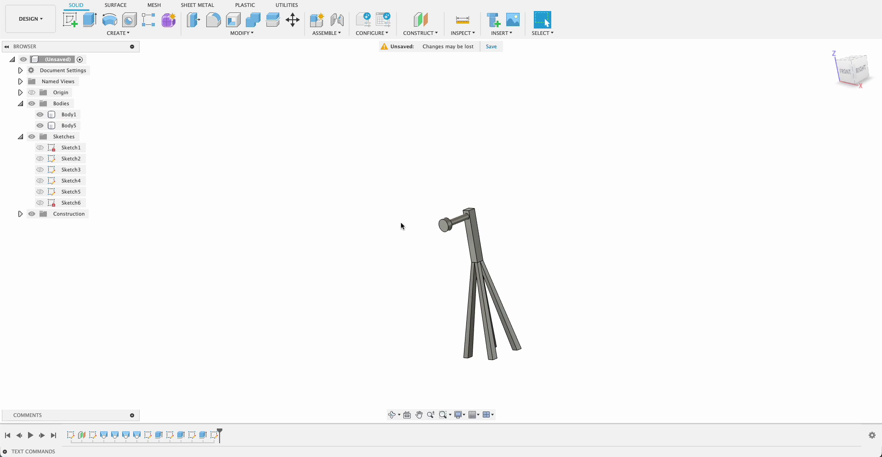
pyautogui.click(70, 19)
pyautogui.moveTo(593, 287)
pyautogui.keyDown('shift'); pyautogui.mouseDown(button='middle')
pyautogui.moveTo(616, 301)
pyautogui.moveTo(613, 309)
pyautogui.mouseUp(button='middle'); pyautogui.keyUp('shift')
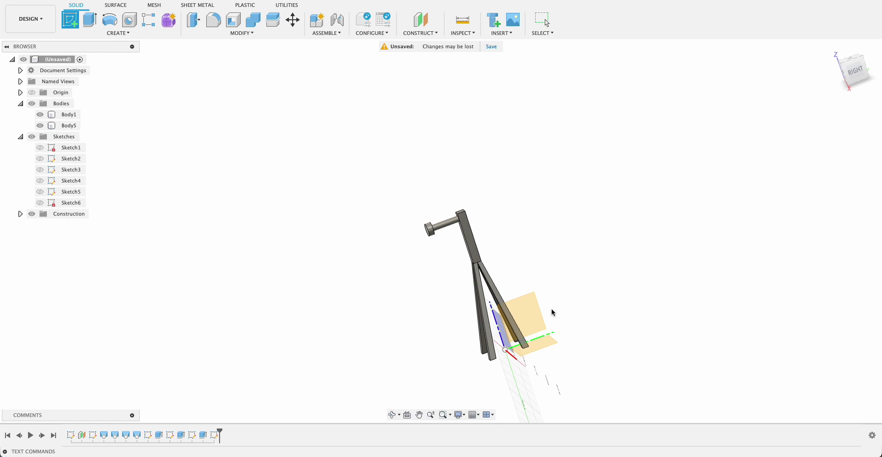
pyautogui.click(515, 303)
pyautogui.moveTo(558, 134)
pyautogui.mouseDown(button='middle')
pyautogui.moveTo(570, 168)
pyautogui.moveTo(569, 216)
pyautogui.mouseUp(button='middle')
pyautogui.click(844, 183)
pyautogui.scroll(-3, 441, 188)
pyautogui.scroll(8, 384, 169)
pyautogui.scroll(3, 383, 169)
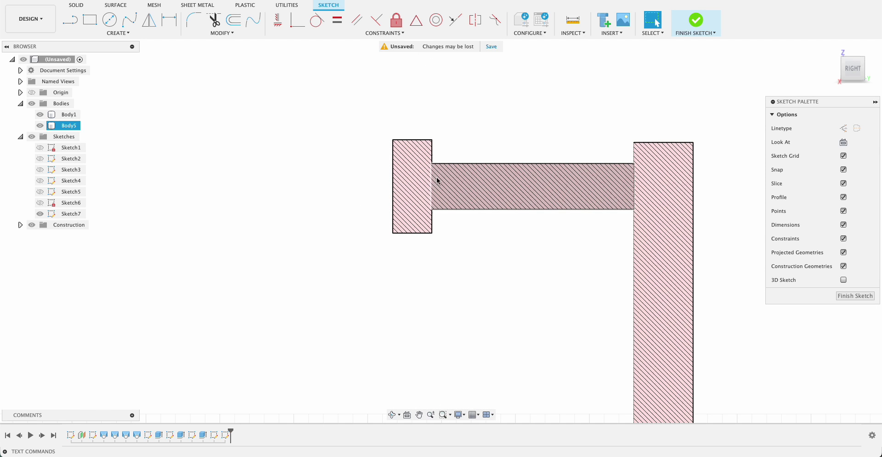
# - Project the hub disc's section outline into the sketch
pyautogui.press('p')
pyautogui.click(409, 187)
pyautogui.click(708, 158)
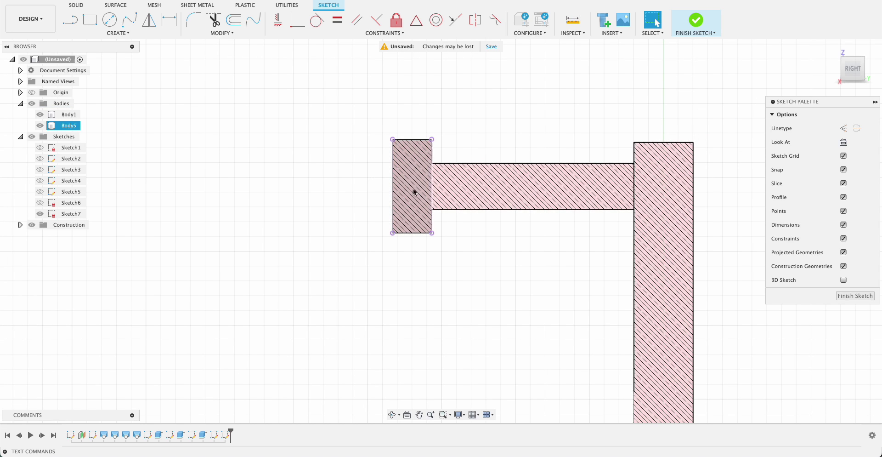
# - Draw a vertical construction line from the hub's top edge to its bottom edge
pyautogui.press('l')
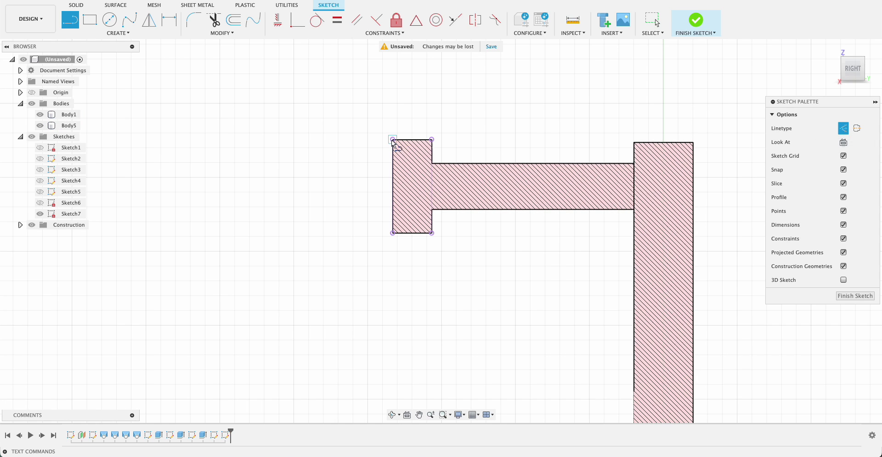
pyautogui.click(405, 140)
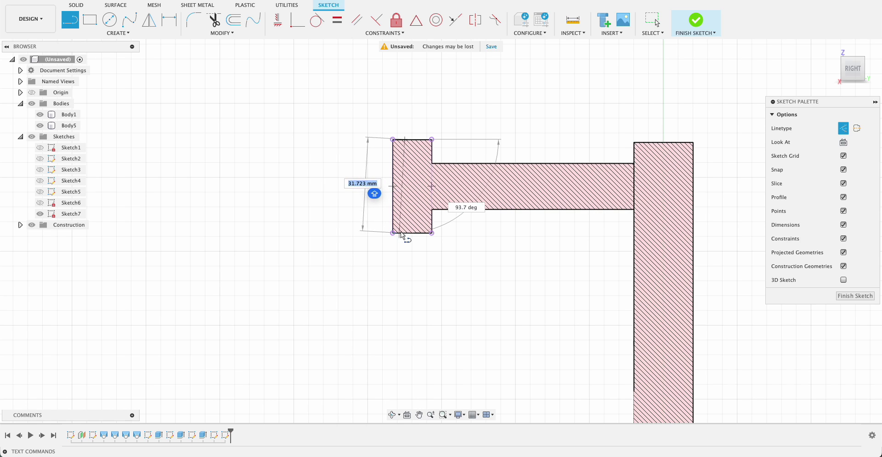
pyautogui.click(405, 233)
pyautogui.press('Escape')
# - Draw a three-point arc inside the hub, bowing toward the shaft
pyautogui.click(112, 33)
pyautogui.moveTo(83, 72)
pyautogui.click(172, 71)
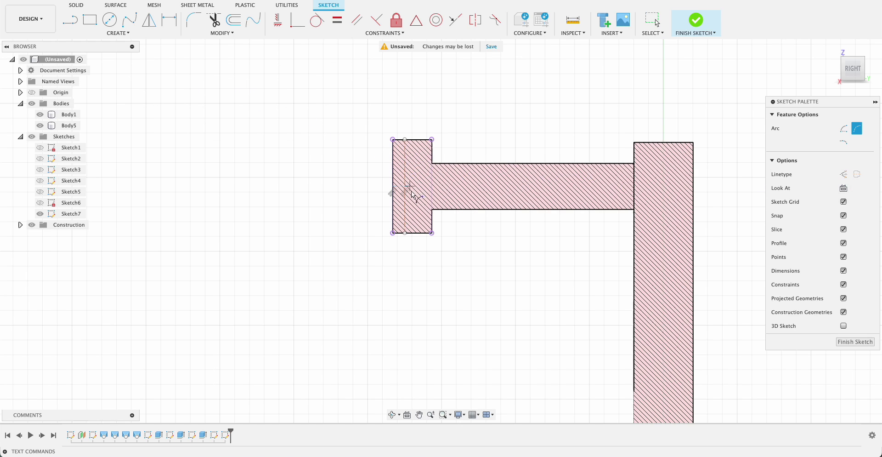
pyautogui.click(405, 154)
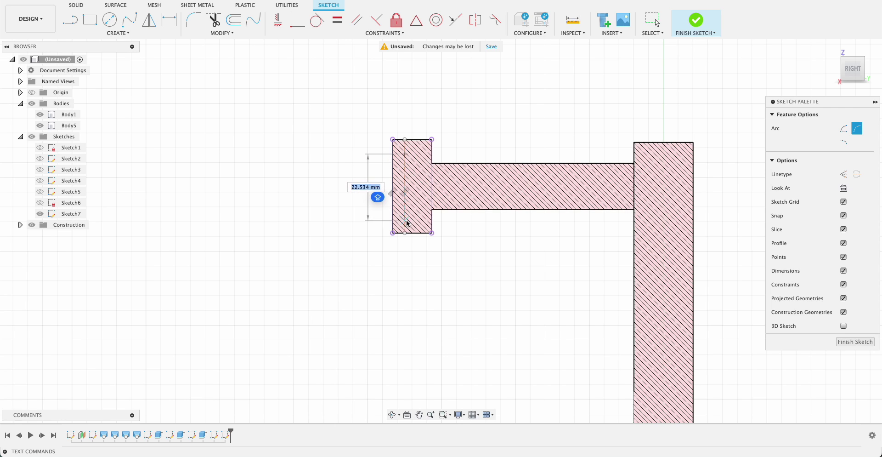
pyautogui.click(405, 220)
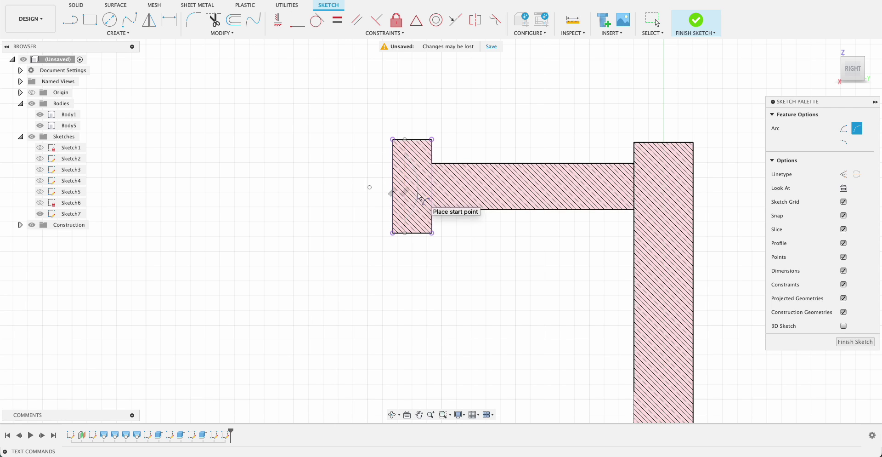
pyautogui.click(418, 188)
# - Dimension both arc ends 4 mm from the hub's top and bottom edges
pyautogui.press('d')
pyautogui.click(394, 144)
pyautogui.click(367, 143)
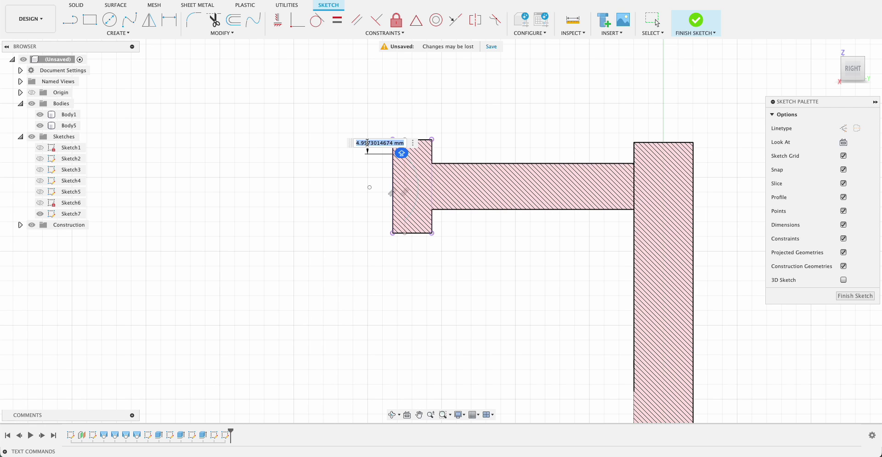
pyautogui.write('4')
pyautogui.press('Return')
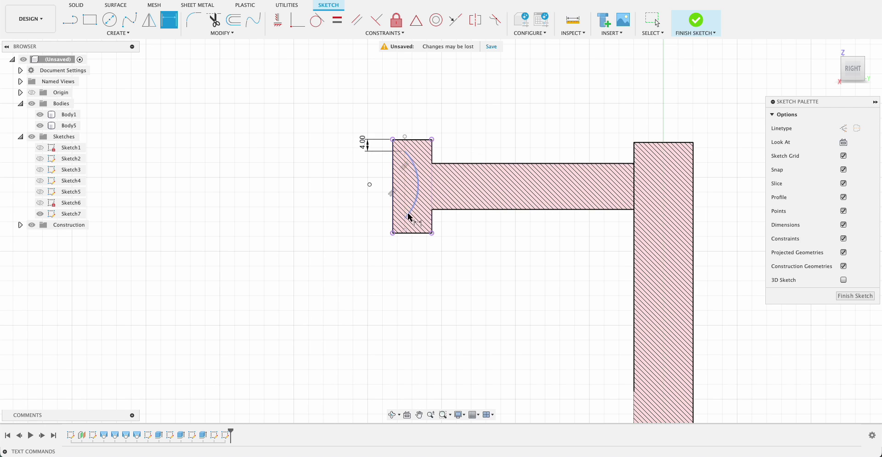
pyautogui.click(405, 218)
pyautogui.click(393, 233)
pyautogui.click(380, 223)
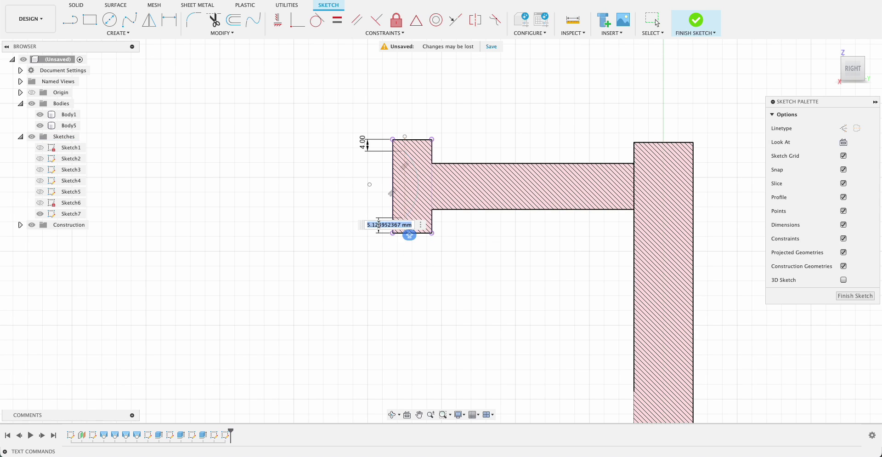
pyautogui.write('4')
pyautogui.press('Return')
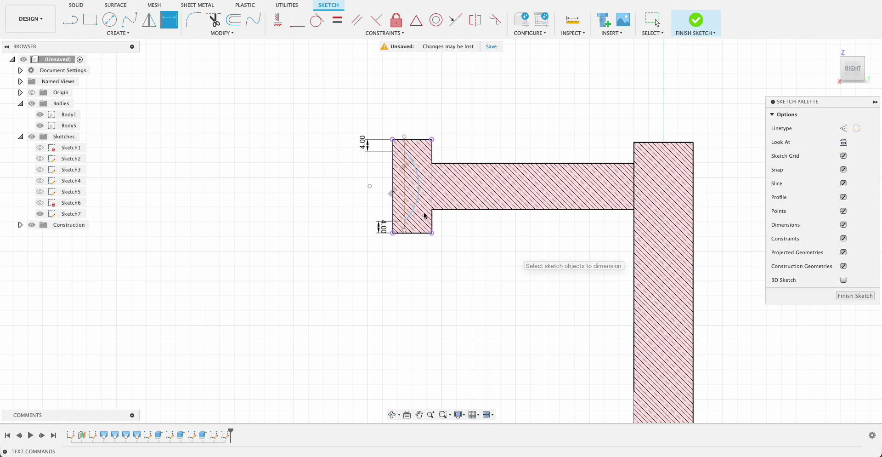
# - Offset the arc by 2 mm to form a thin curved strip
pyautogui.click(233, 20)
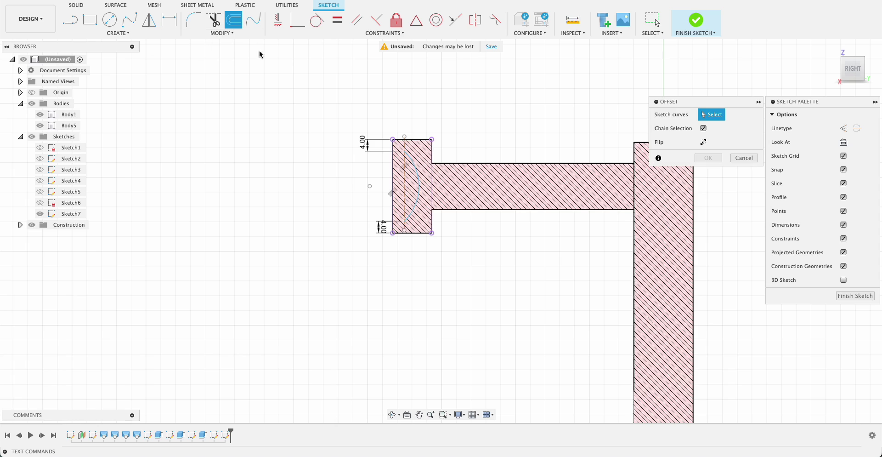
pyautogui.click(421, 186)
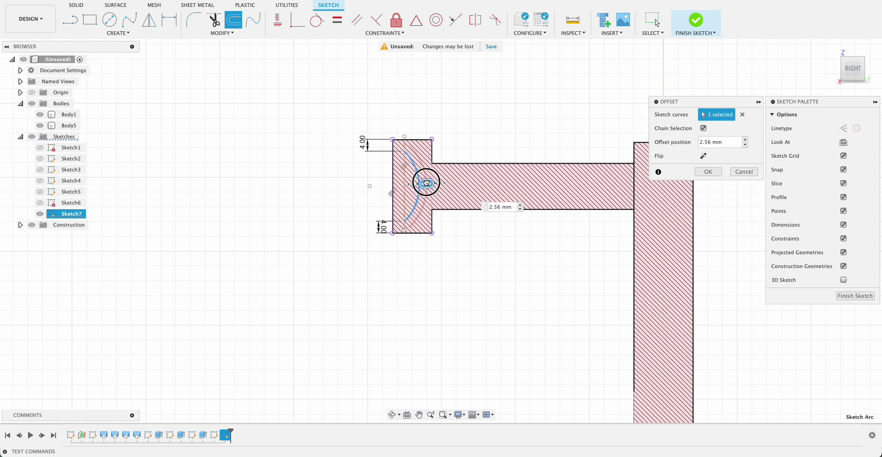
pyautogui.write('2')
pyautogui.press('Return')
pyautogui.scroll(2, 411, 155)
pyautogui.scroll(1, 410, 157)
# - Start a line at the arcs' top end, then cancel it
pyautogui.press('l')
pyautogui.click(400, 149)
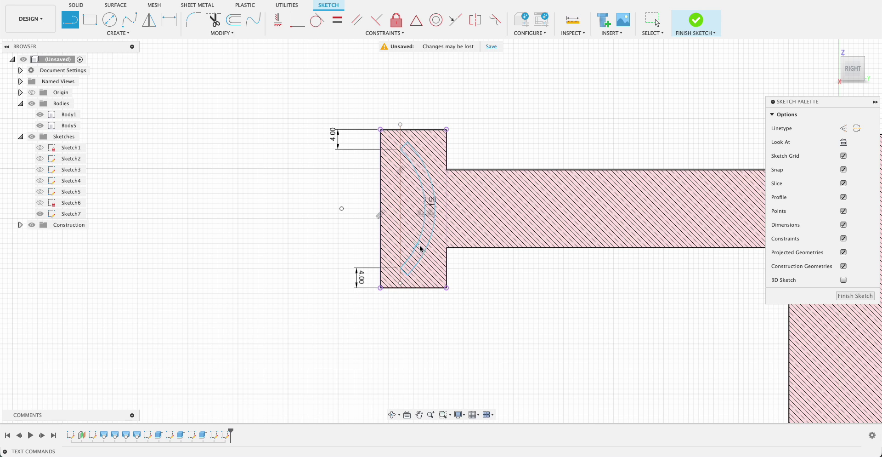
pyautogui.press('Escape')
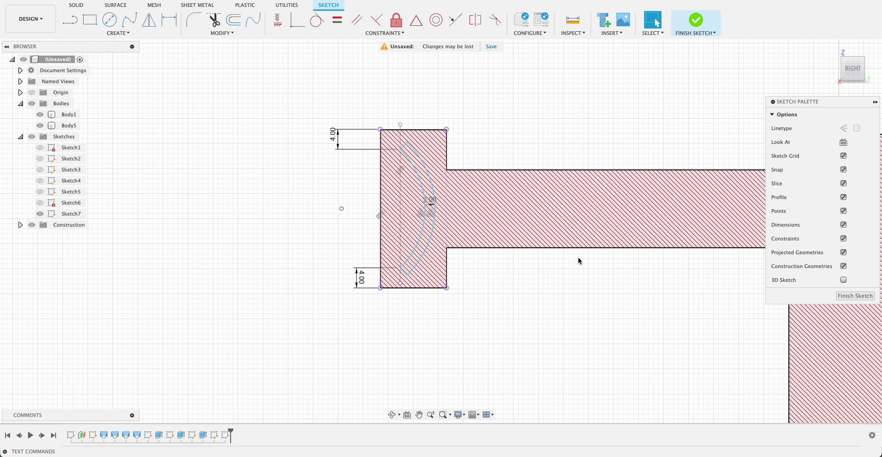
# - Finish the sketch and toggle the hub-and-shaft Body5 off and back on
pyautogui.click(854, 297)
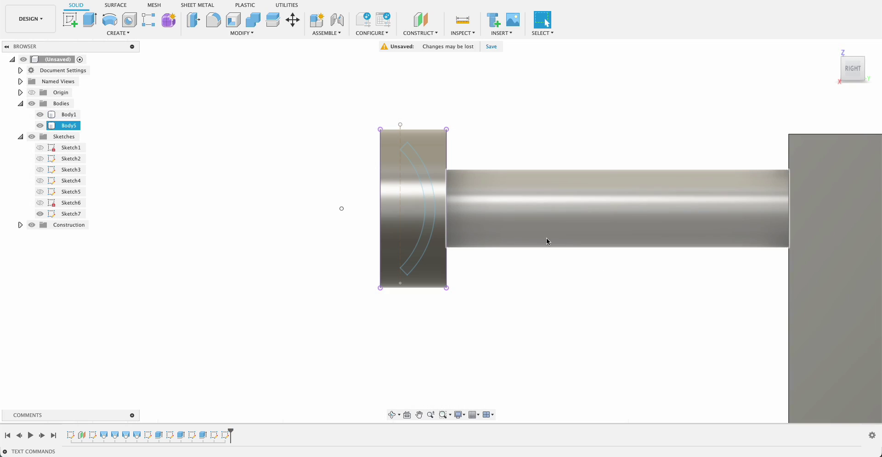
pyautogui.click(40, 125)
pyautogui.click(432, 211)
pyautogui.click(40, 130)
pyautogui.click(40, 127)
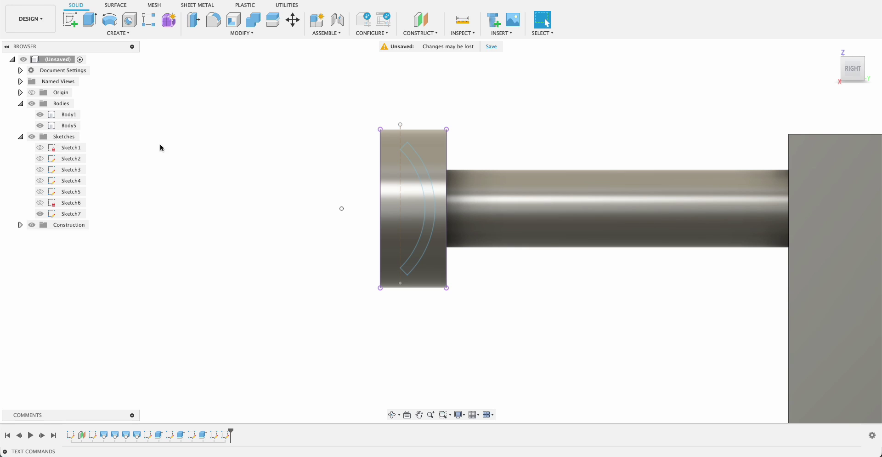
# - Create an offset construction plane 135 mm from the YZ plane
pyautogui.click(426, 34)
pyautogui.click(427, 42)
pyautogui.scroll(-5, 288, 164)
pyautogui.keyDown('shift'); pyautogui.moveTo(310, 188); pyautogui.dragTo(355, 260, button='middle'); pyautogui.keyUp('shift')
pyautogui.click(394, 349)
pyautogui.keyDown('shift'); pyautogui.moveTo(293, 190); pyautogui.dragTo(337, 194, button='middle'); pyautogui.keyUp('shift')
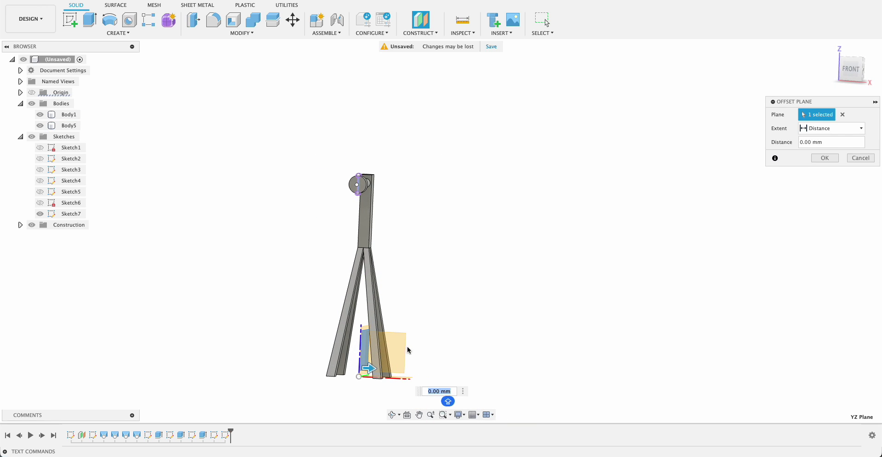
pyautogui.moveTo(373, 369); pyautogui.dragTo(450, 372)
pyautogui.click(851, 71)
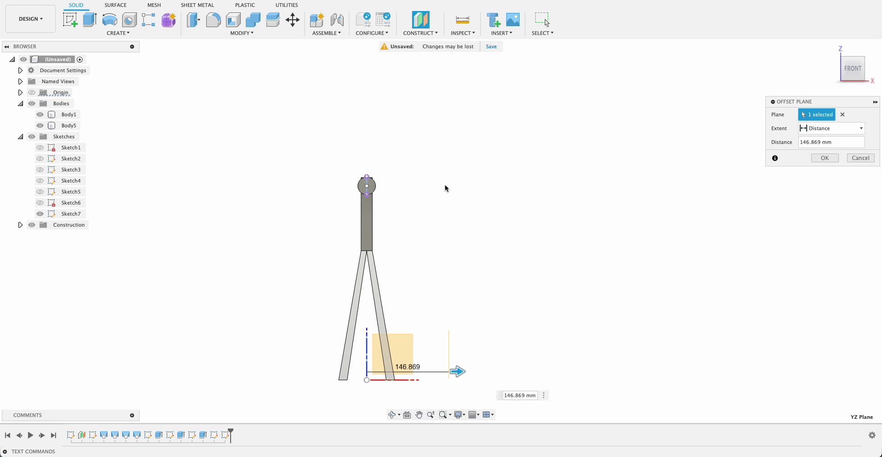
pyautogui.moveTo(462, 372); pyautogui.dragTo(454, 374)
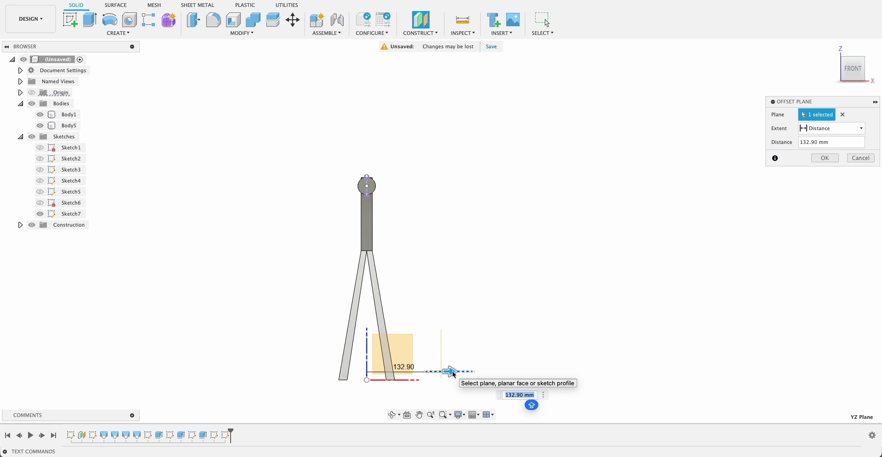
pyautogui.write('135')
pyautogui.press('Return')
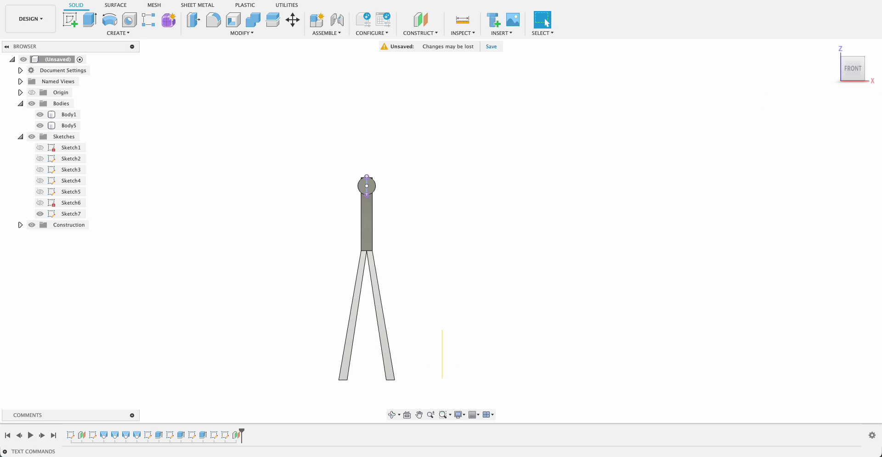
# - Start a new sketch on the offset construction plane
pyautogui.click(70, 19)
pyautogui.click(459, 351)
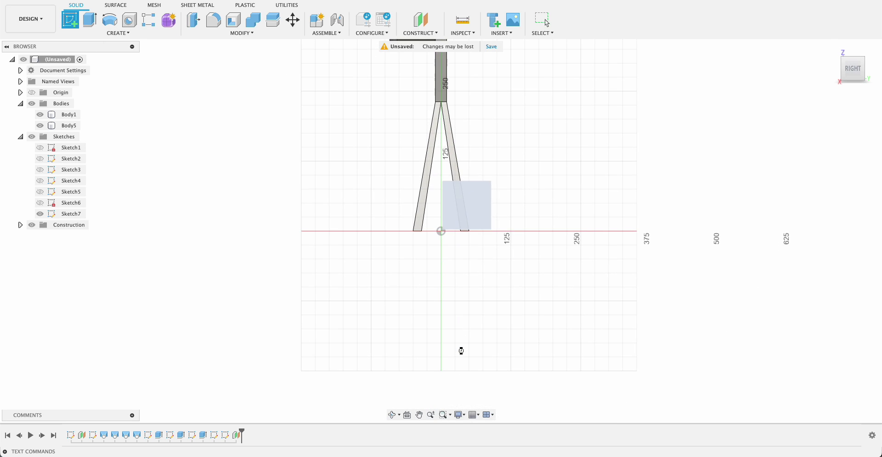
pyautogui.moveTo(520, 140); pyautogui.dragTo(534, 292, button='middle')
pyautogui.scroll(10, 386, 199)
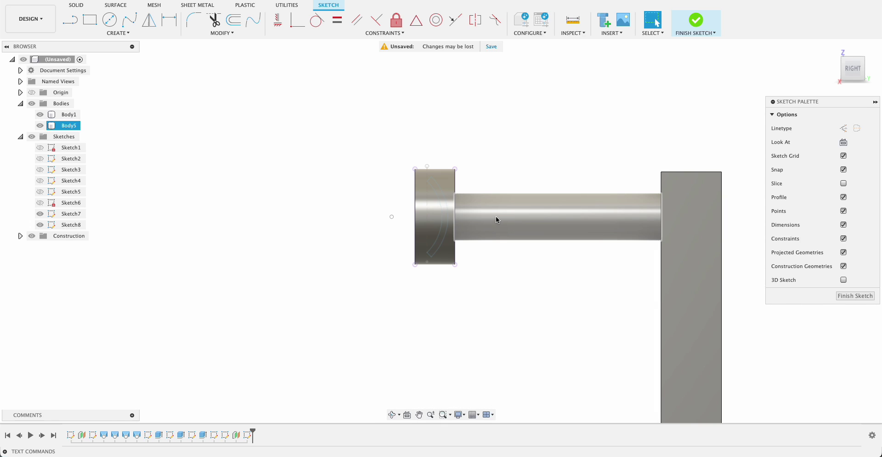
# - Project the hub profile's outer and inner arcs plus its top and bottom edges
pyautogui.press('p')
pyautogui.click(445, 234)
pyautogui.click(440, 245)
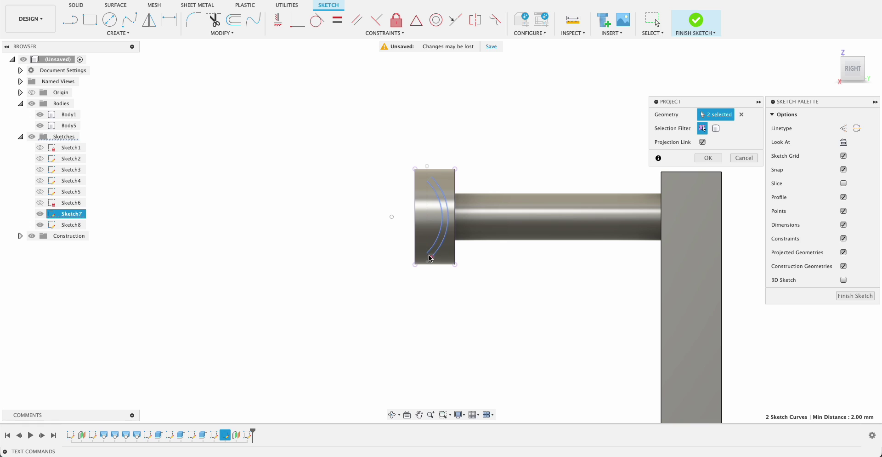
pyautogui.scroll(6, 429, 176)
pyautogui.click(429, 176)
pyautogui.scroll(-5, 471, 287)
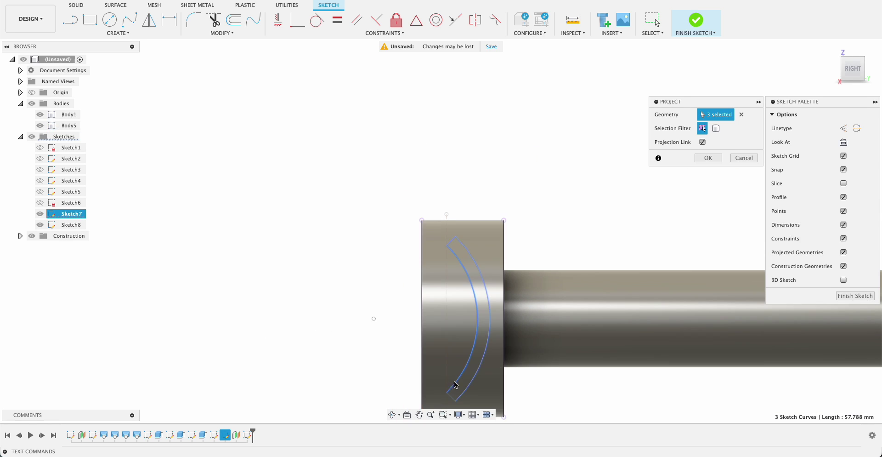
pyautogui.moveTo(466, 370); pyautogui.dragTo(472, 338, button='middle')
pyautogui.scroll(5, 464, 324)
pyautogui.click(455, 332)
pyautogui.click(708, 157)
# - Orbit to check the projected profile in 3D, then return to the flat side view
pyautogui.scroll(-5, 608, 242)
pyautogui.keyDown('shift'); pyautogui.moveTo(606, 241); pyautogui.dragTo(624, 273, button='middle'); pyautogui.keyUp('shift')
pyautogui.moveTo(652, 244); pyautogui.dragTo(597, 258, button='middle')
pyautogui.click(855, 73)
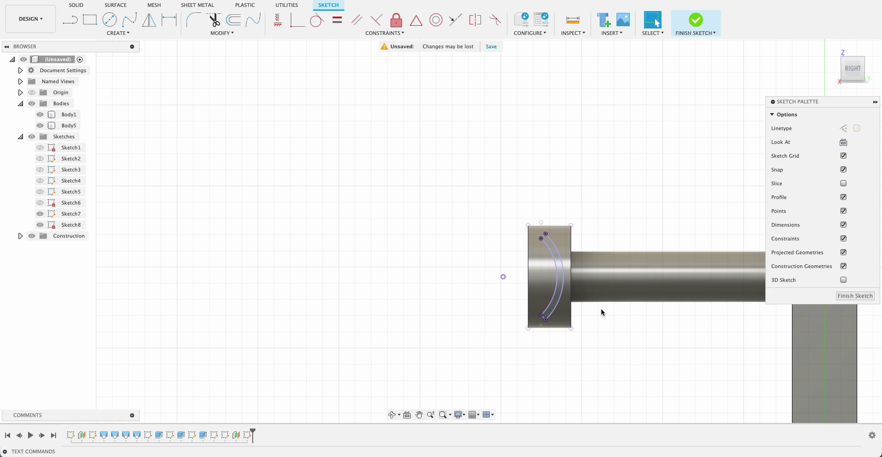
pyautogui.click(129, 33)
# - Draw a large three-point arc sweeping from below the hub to above it
pyautogui.moveTo(118, 72)
pyautogui.click(166, 72)
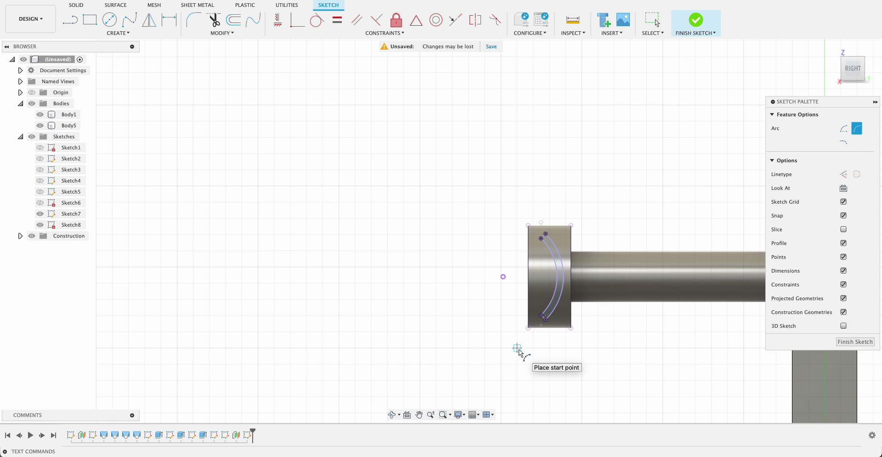
pyautogui.click(501, 348)
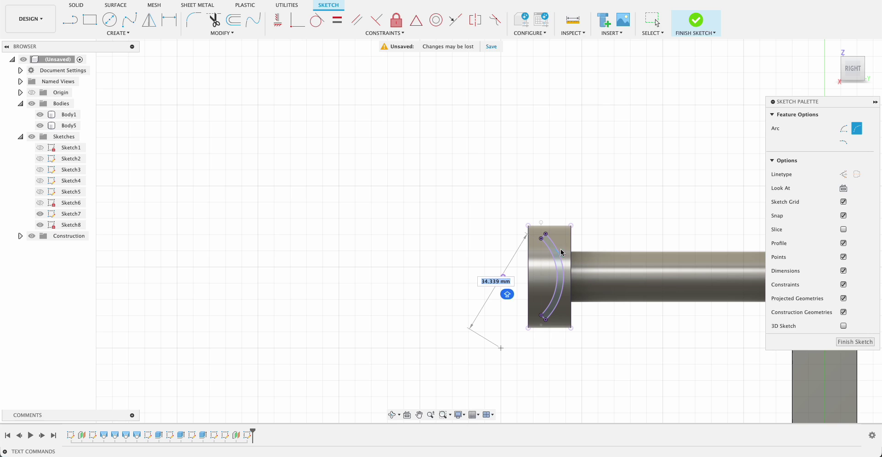
pyautogui.click(582, 186)
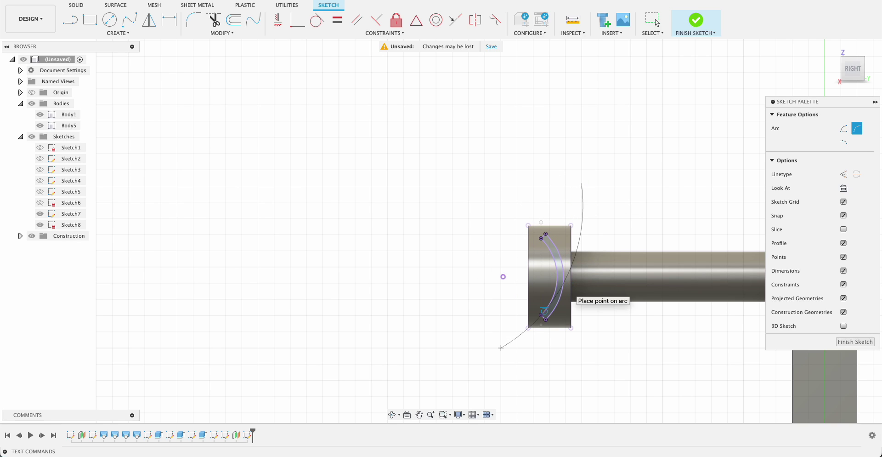
pyautogui.click(565, 286)
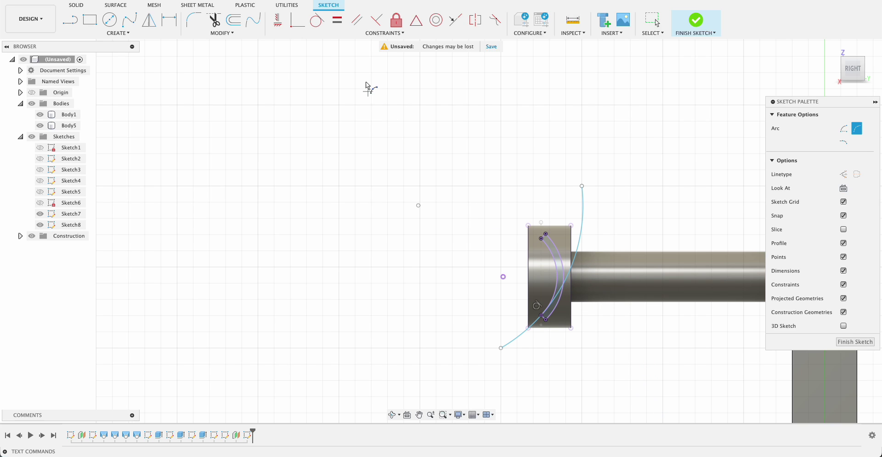
# - Offset the arc by -2 mm, close the strip's ends with a line, and finish the sketch
pyautogui.click(234, 20)
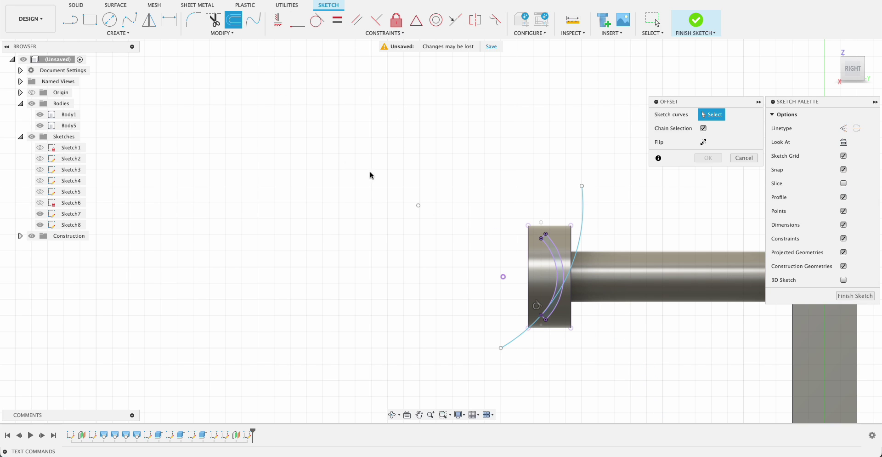
pyautogui.click(569, 279)
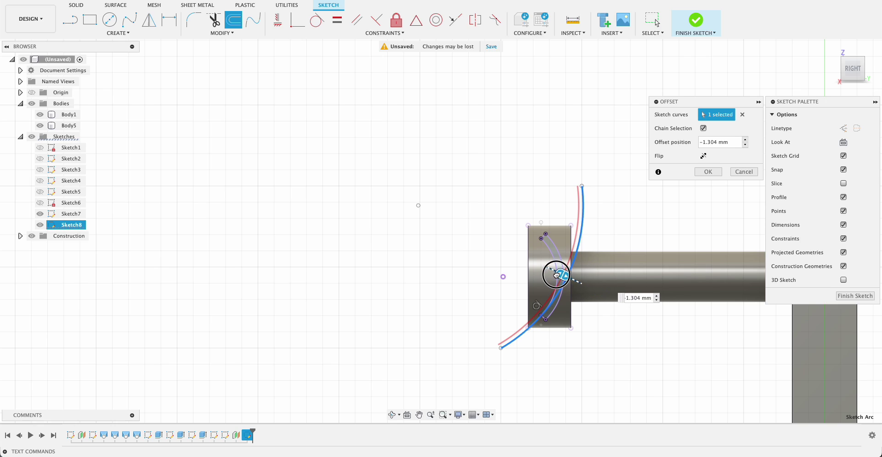
pyautogui.write('-2')
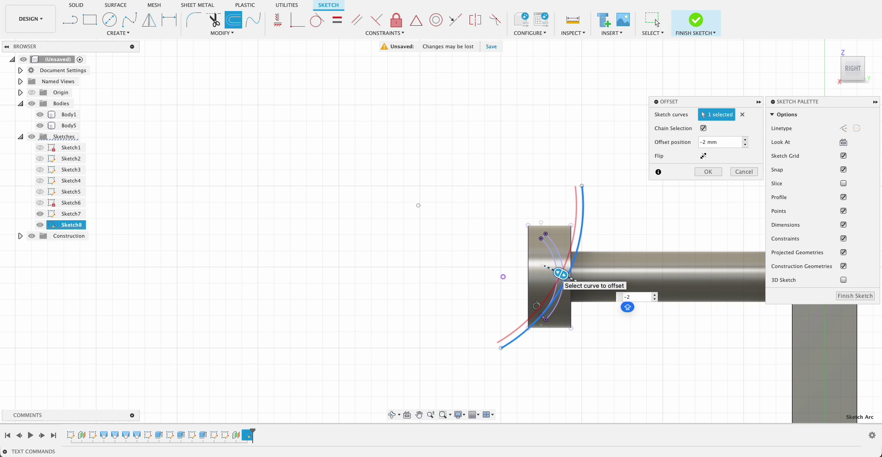
pyautogui.press('Return')
pyautogui.press('l')
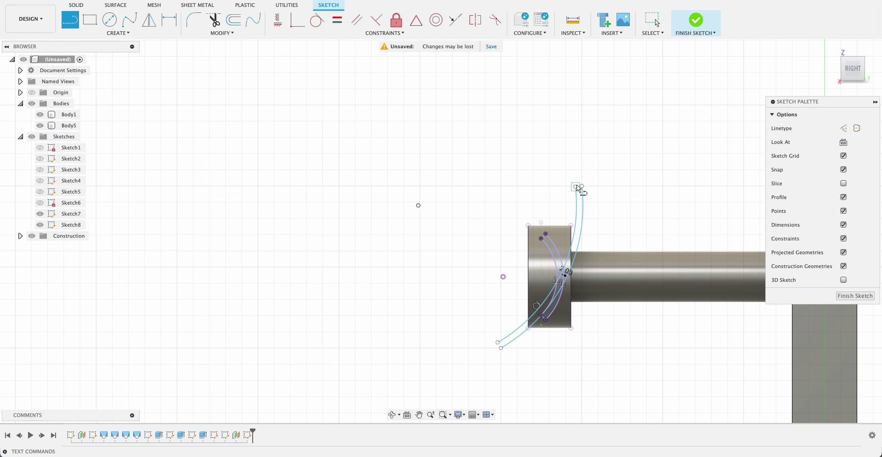
pyautogui.click(497, 342)
pyautogui.click(501, 348)
pyautogui.click(848, 297)
pyautogui.scroll(-3, 461, 333)
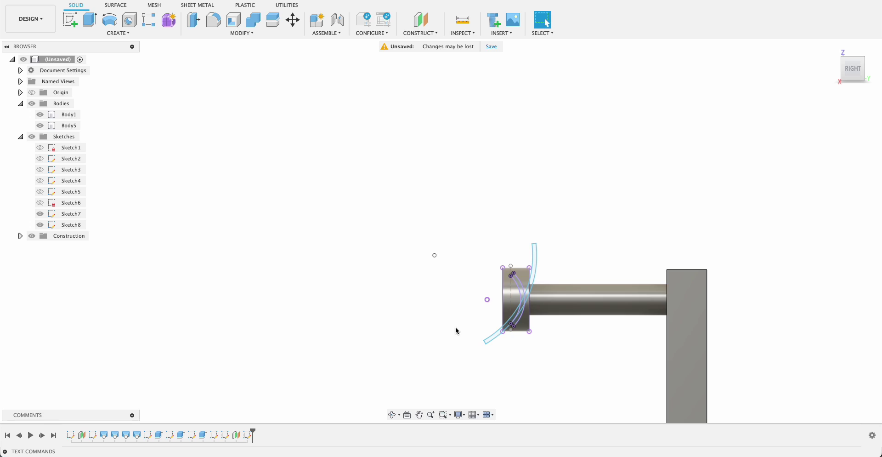
pyautogui.keyDown('shift'); pyautogui.moveTo(456, 327); pyautogui.dragTo(504, 327, button='middle'); pyautogui.keyUp('shift')
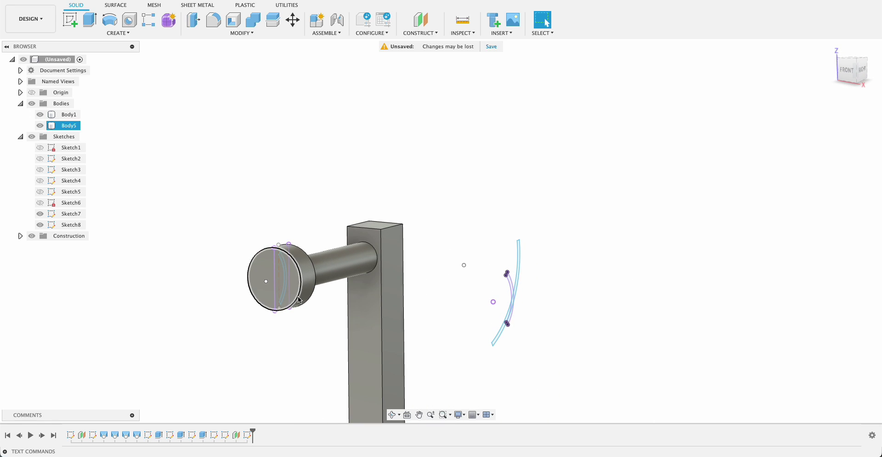
pyautogui.click(115, 33)
pyautogui.click(77, 111)
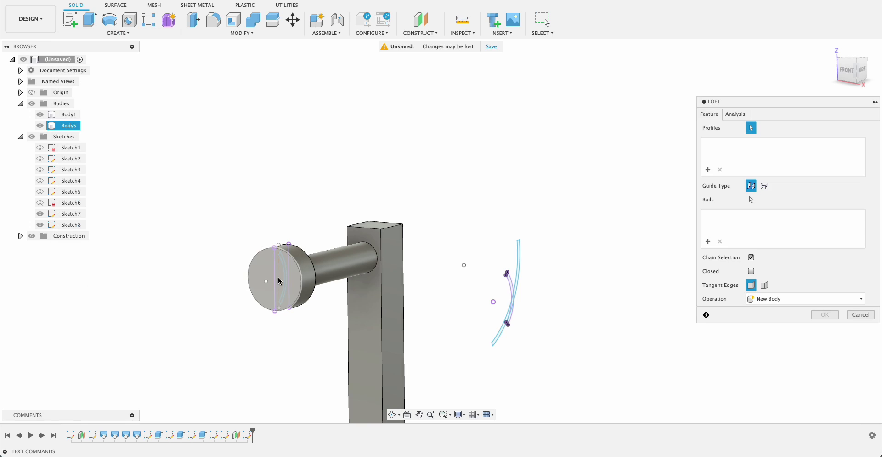
pyautogui.click(41, 125)
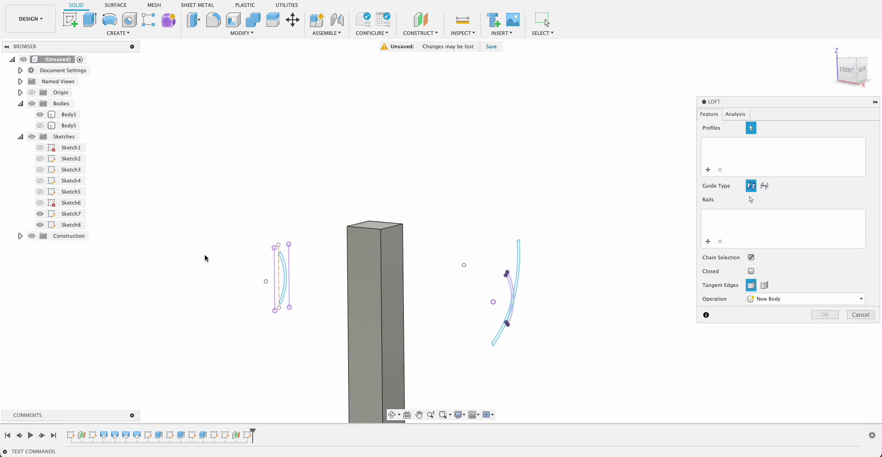
pyautogui.click(287, 285)
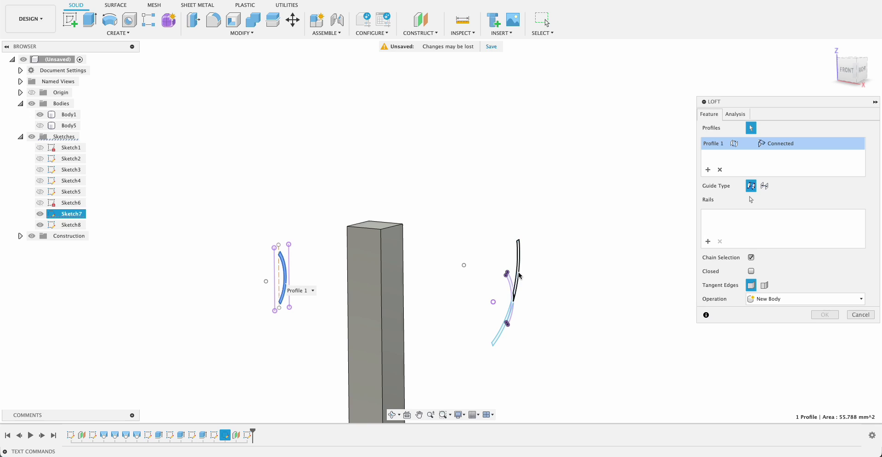
pyautogui.click(516, 272)
pyautogui.click(502, 331)
pyautogui.keyDown('shift'); pyautogui.moveTo(506, 329); pyautogui.dragTo(549, 286, button='middle'); pyautogui.keyUp('shift')
pyautogui.click(861, 327)
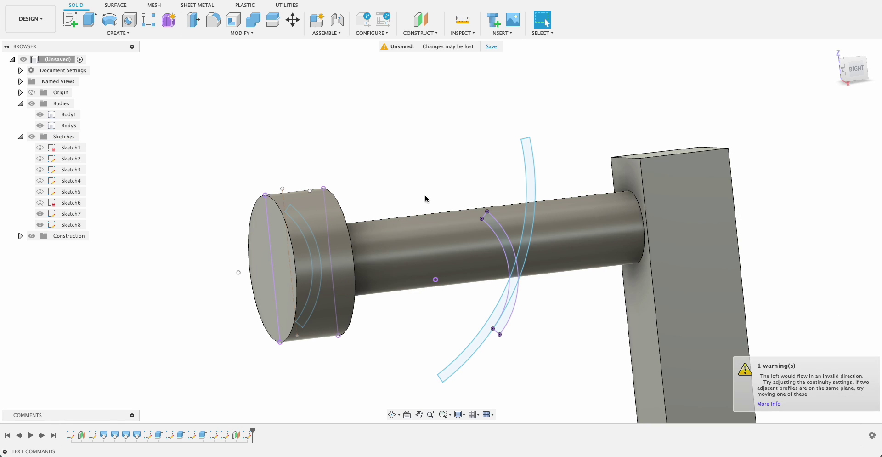
# - Reopen Sketch8, delete the projected hub arcs and leftover points, and finish the sketch
pyautogui.doubleClick(248, 435)
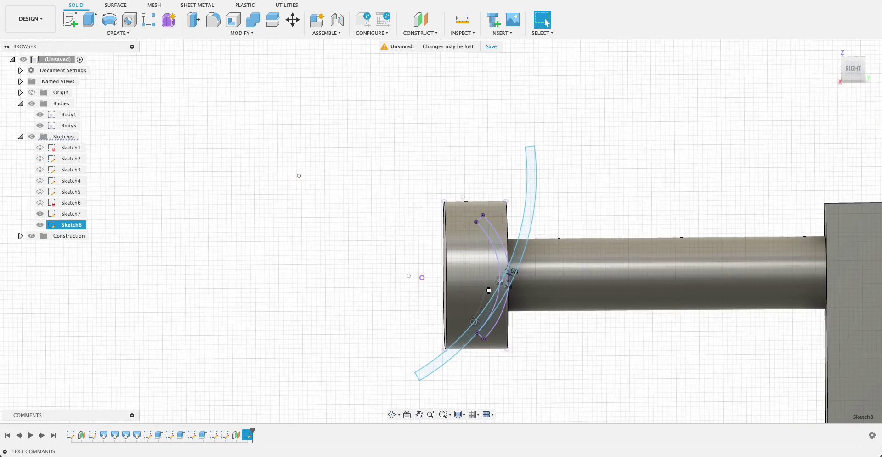
pyautogui.click(499, 265)
pyautogui.press('Delete')
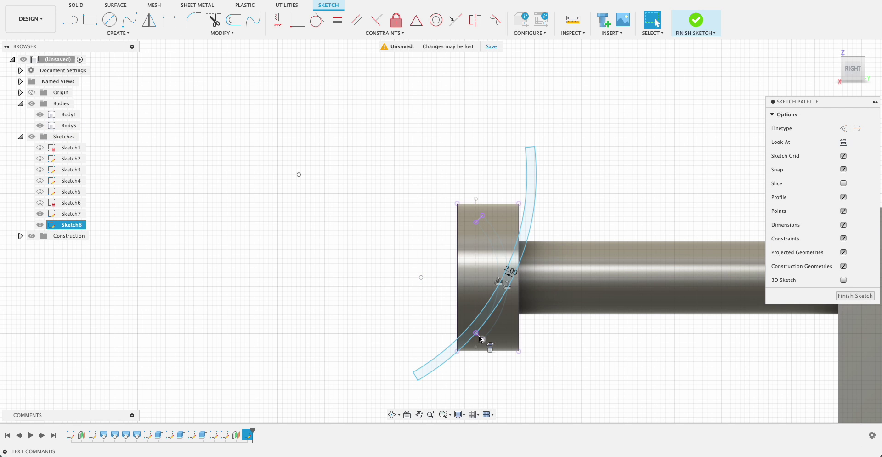
pyautogui.click(481, 338)
pyautogui.scroll(5, 480, 339)
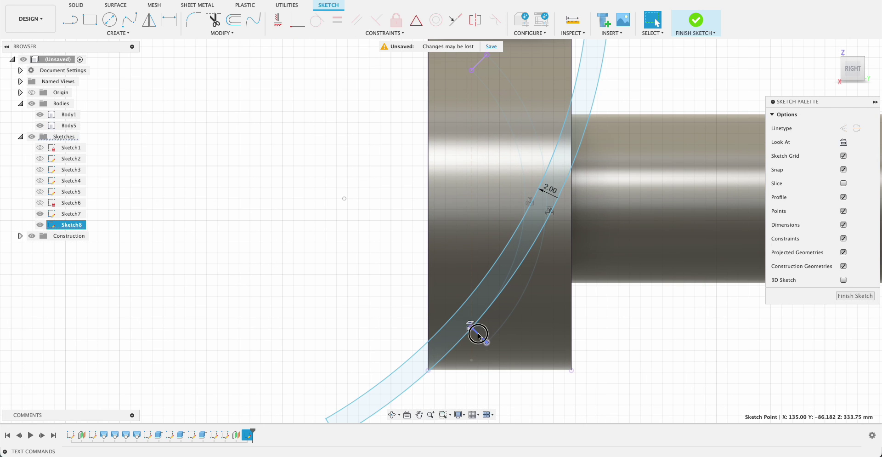
pyautogui.click(478, 333)
pyautogui.scroll(-3, 497, 128)
pyautogui.scroll(-1, 497, 128)
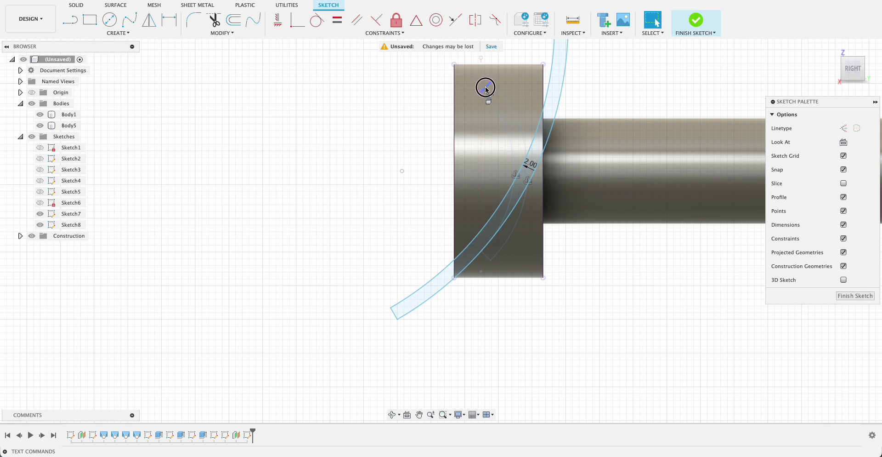
pyautogui.click(550, 135)
pyautogui.click(850, 297)
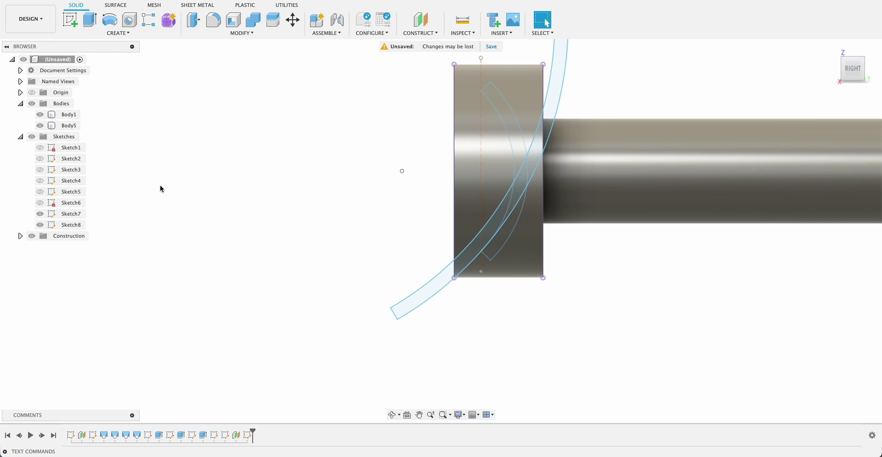
pyautogui.click(177, 185)
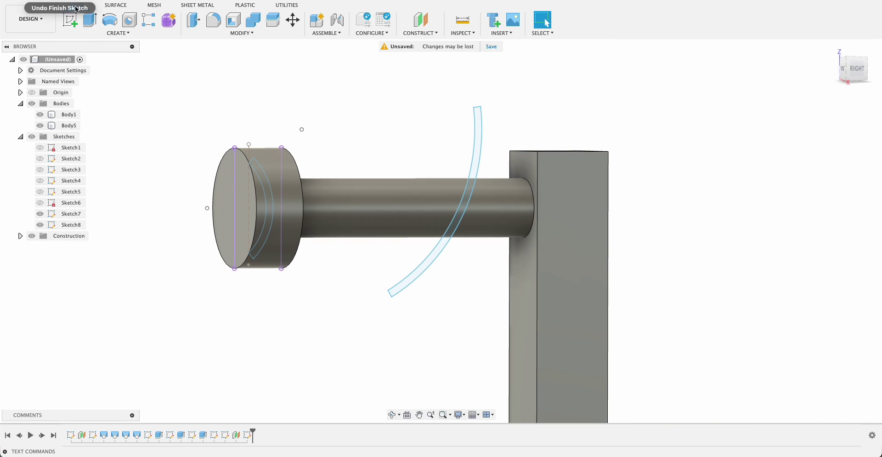
# - Loft the Body6 blade from the small hub arc to the large blade arc, then show Body5 again
pyautogui.click(129, 34)
pyautogui.click(95, 120)
pyautogui.click(40, 126)
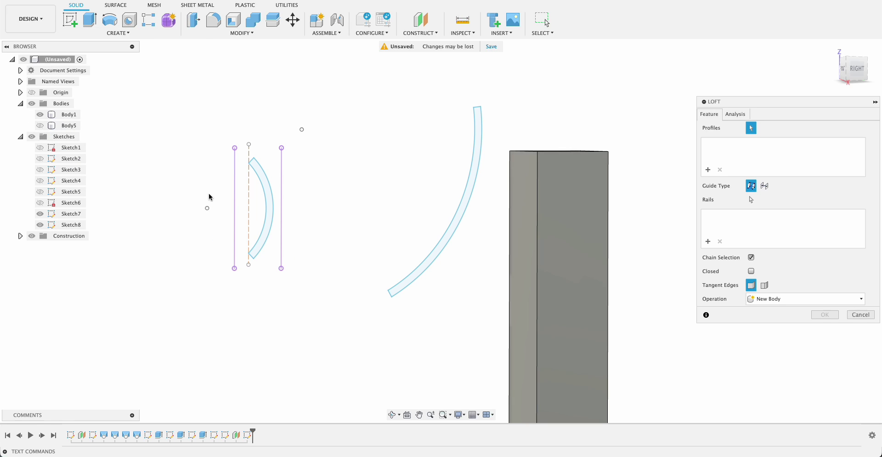
pyautogui.click(266, 206)
pyautogui.click(441, 246)
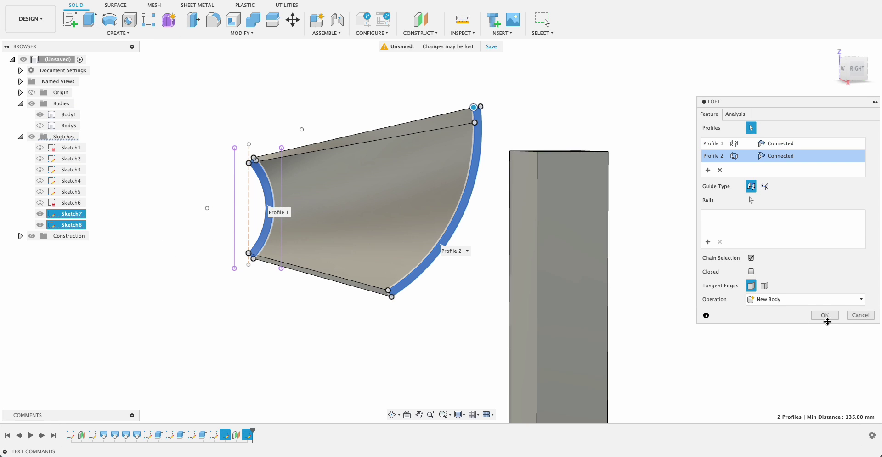
pyautogui.click(835, 320)
pyautogui.keyDown('shift'); pyautogui.moveTo(489, 303); pyautogui.dragTo(516, 302, button='middle'); pyautogui.keyUp('shift')
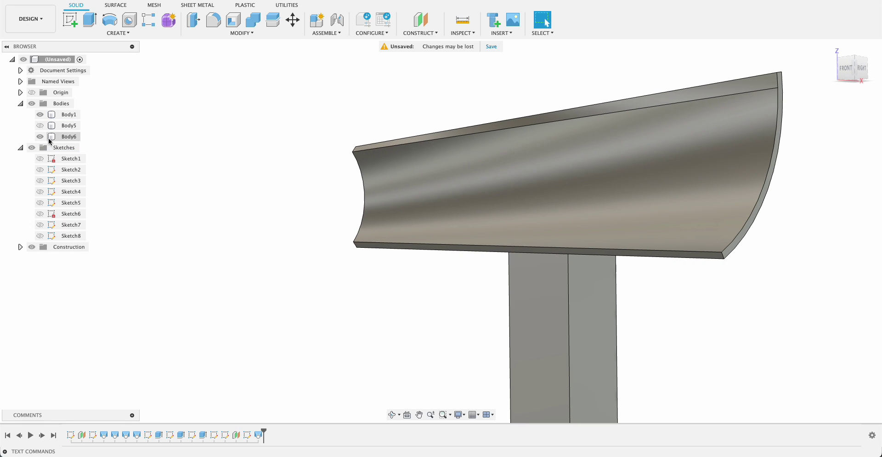
pyautogui.click(41, 126)
pyautogui.keyDown('shift'); pyautogui.moveTo(405, 230); pyautogui.dragTo(416, 256, button='middle'); pyautogui.keyUp('shift')
pyautogui.click(416, 256)
pyautogui.scroll(-5, 412, 266)
pyautogui.keyDown('shift'); pyautogui.moveTo(456, 284); pyautogui.dragTo(470, 282, button='middle'); pyautogui.keyUp('shift')
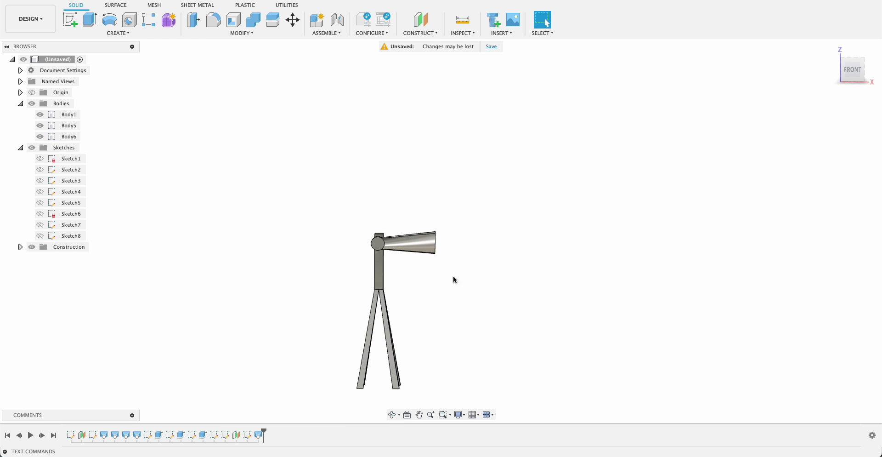
# - Change the construction plane's offset to 200 mm
pyautogui.doubleClick(239, 435)
pyautogui.moveTo(444, 387); pyautogui.dragTo(478, 383)
pyautogui.write('200')
pyautogui.press('Return')
pyautogui.keyDown('shift'); pyautogui.moveTo(488, 339); pyautogui.dragTo(504, 325, button='middle'); pyautogui.keyUp('shift')
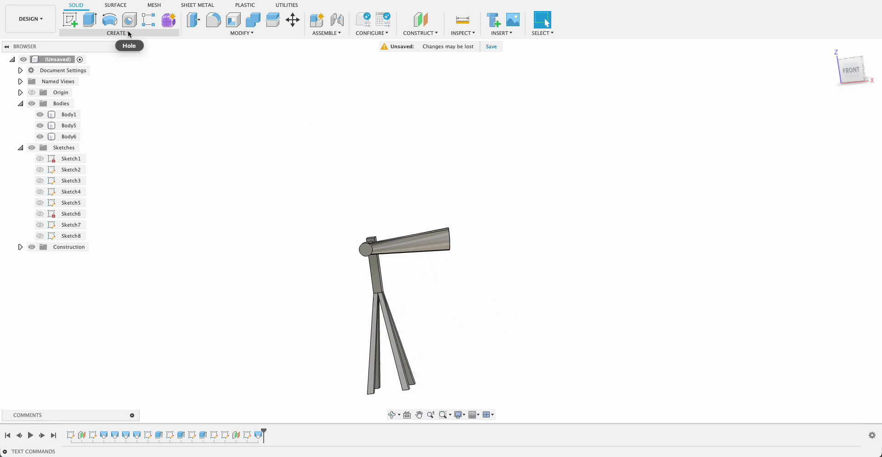
# - Review the blade loft without changes and toggle Body6 visibility off and on
pyautogui.doubleClick(263, 436)
pyautogui.click(861, 315)
pyautogui.click(40, 137)
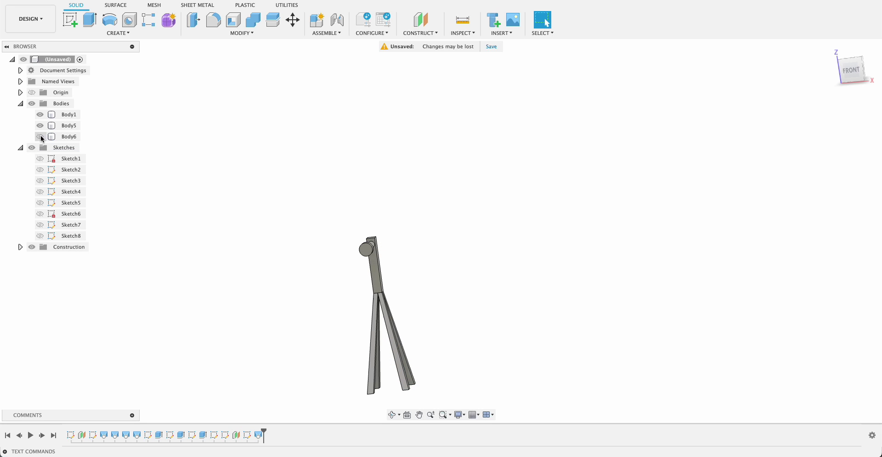
pyautogui.click(41, 137)
# - Start a Circular Pattern of bodies
pyautogui.click(116, 33)
pyautogui.moveTo(115, 229)
pyautogui.click(166, 238)
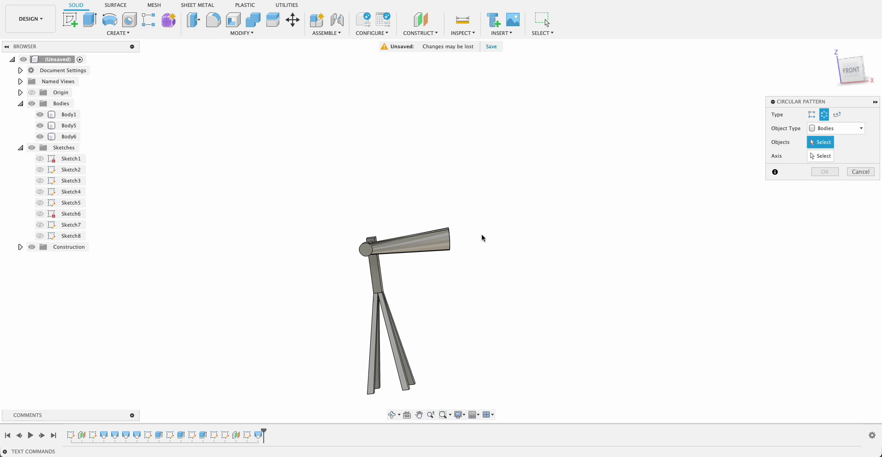
# - Circular-pattern blade Body6 seven times around the hub's round edge
pyautogui.click(424, 239)
pyautogui.click(819, 157)
pyautogui.click(364, 254)
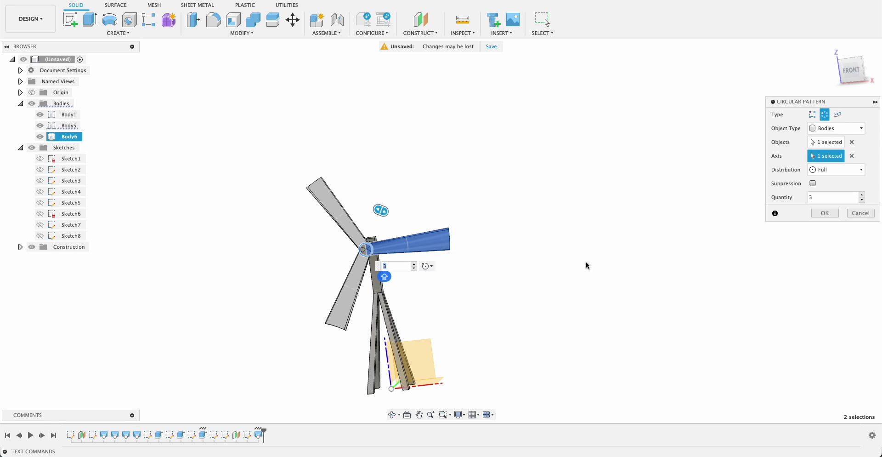
pyautogui.click(862, 194)
pyautogui.click(863, 195)
pyautogui.click(862, 195)
pyautogui.click(862, 194)
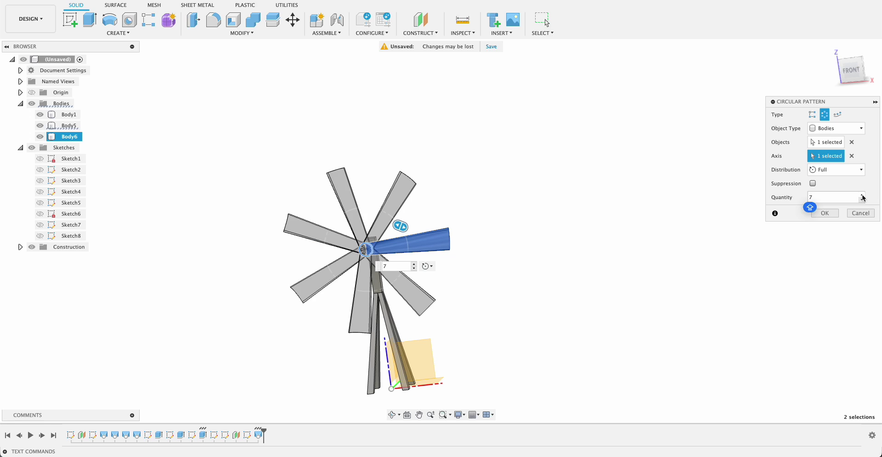
pyautogui.click(837, 216)
# - Orbit around the fan to view the seven blades from the side
pyautogui.keyDown('shift'); pyautogui.moveTo(815, 220); pyautogui.dragTo(671, 226, button='middle'); pyautogui.keyUp('shift')
pyautogui.scroll(10, 408, 261)
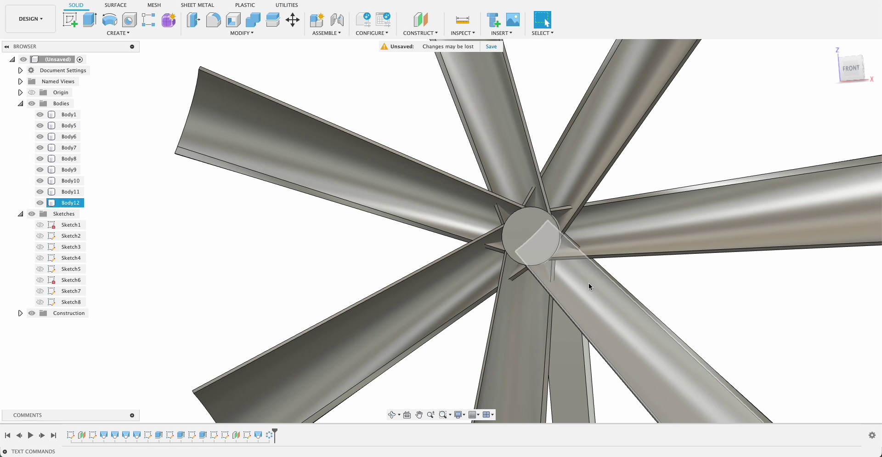
pyautogui.scroll(-5, 724, 310)
pyautogui.keyDown('shift'); pyautogui.moveTo(732, 307); pyautogui.dragTo(765, 299, button='middle'); pyautogui.keyUp('shift')
pyautogui.keyDown('shift'); pyautogui.moveTo(775, 335); pyautogui.dragTo(459, 230, button='middle'); pyautogui.keyUp('shift')
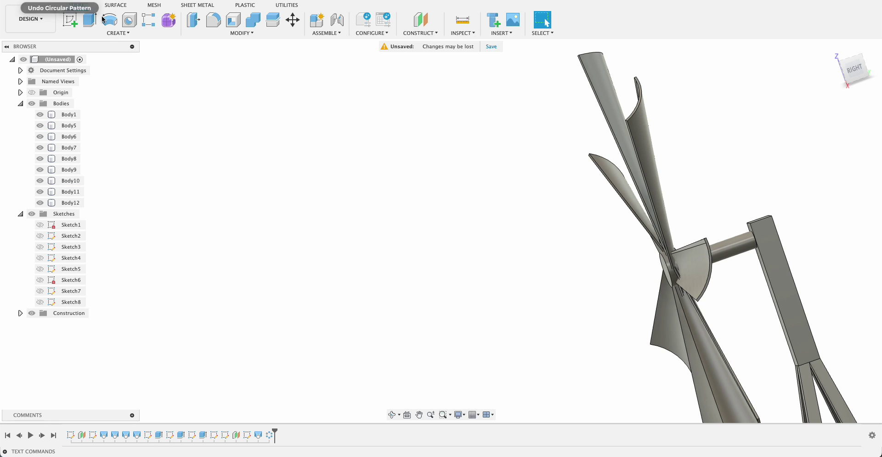
# - Start a fillet with the sf alias, then cancel it
pyautogui.write('sf')
pyautogui.click(383, 161)
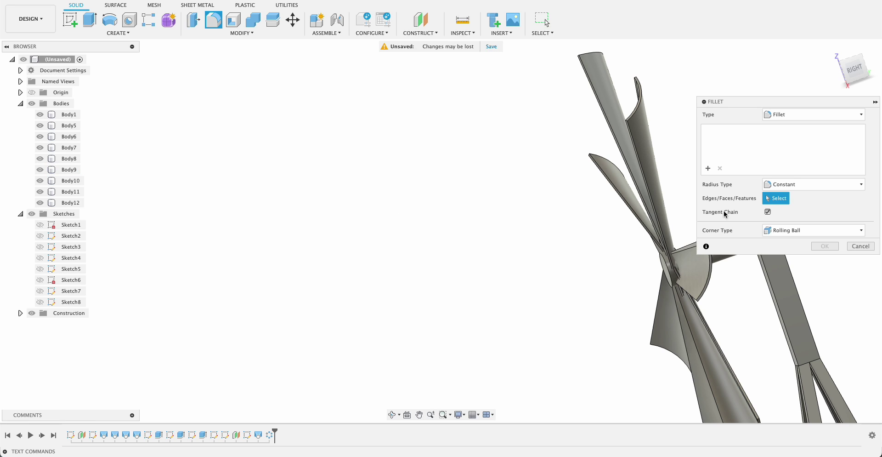
pyautogui.click(861, 247)
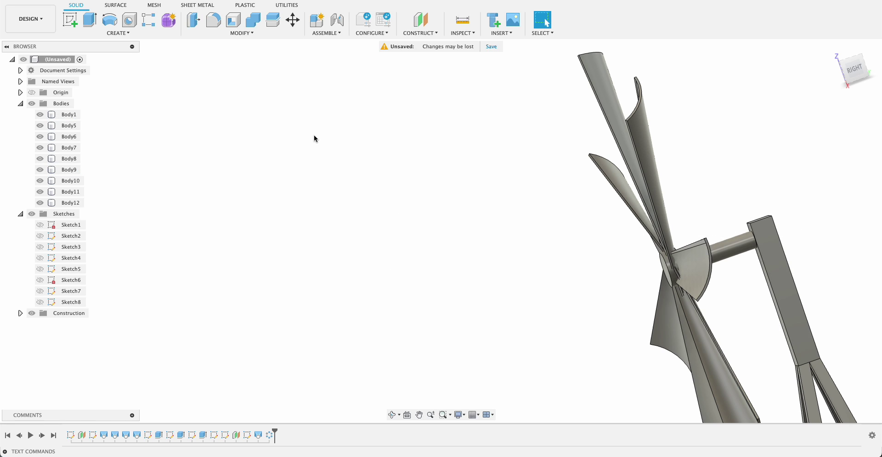
# - Offset the hub's end face outward by about 12.2 mm
pyautogui.write('sO')
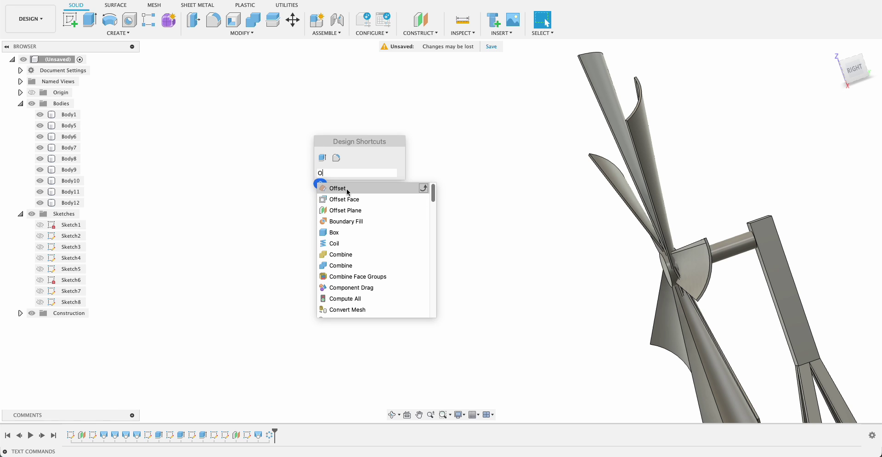
pyautogui.click(340, 199)
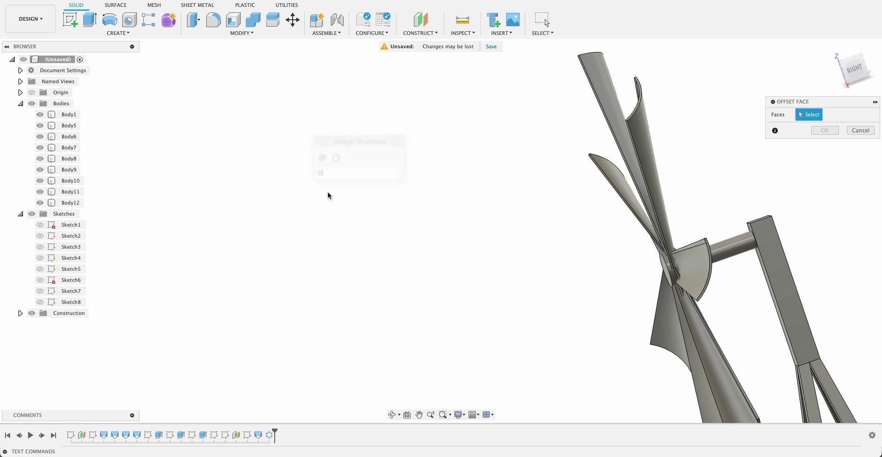
pyautogui.click(672, 272)
pyautogui.keyDown('shift'); pyautogui.moveTo(543, 262); pyautogui.dragTo(734, 302, button='middle'); pyautogui.keyUp('shift')
pyautogui.moveTo(717, 264); pyautogui.dragTo(726, 266)
pyautogui.click(824, 145)
# - Roll the timeline back to just before the blade pattern
pyautogui.keyDown('shift'); pyautogui.moveTo(814, 285); pyautogui.dragTo(764, 234, button='middle'); pyautogui.keyUp('shift')
pyautogui.keyDown('shift'); pyautogui.moveTo(841, 235); pyautogui.dragTo(666, 209, button='middle'); pyautogui.keyUp('shift')
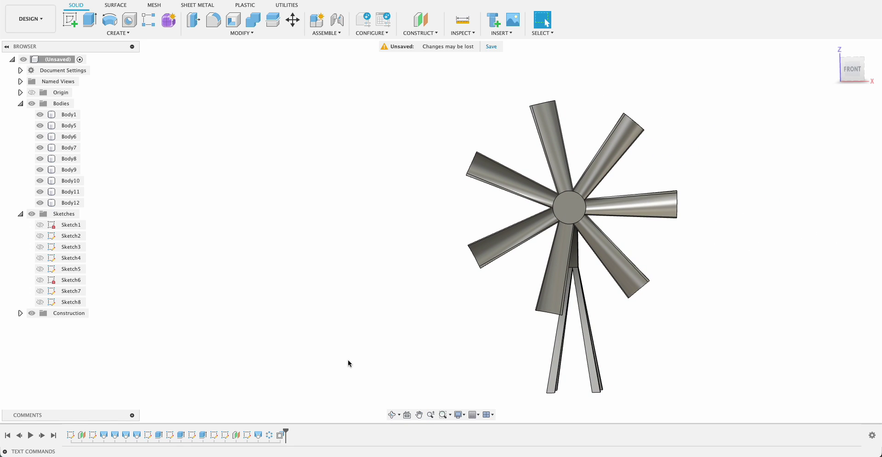
pyautogui.moveTo(286, 429); pyautogui.dragTo(264, 430)
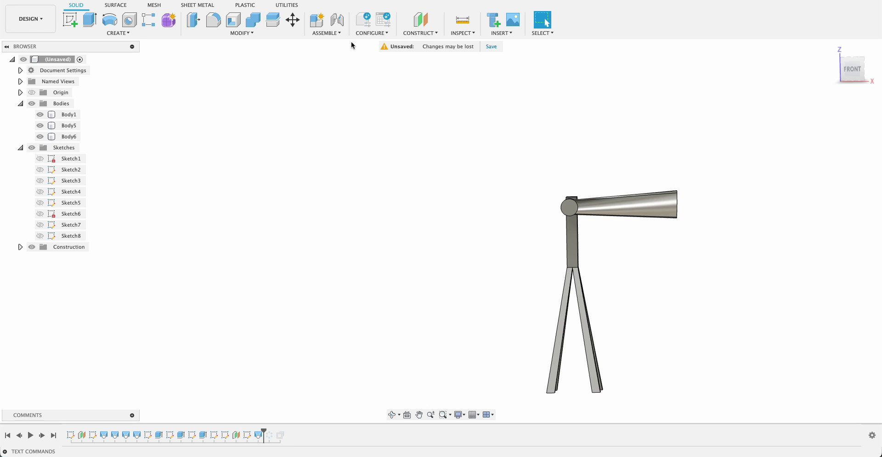
# - Fillet the blade's upper and lower long edges with a 5 mm radius
pyautogui.press('F5')
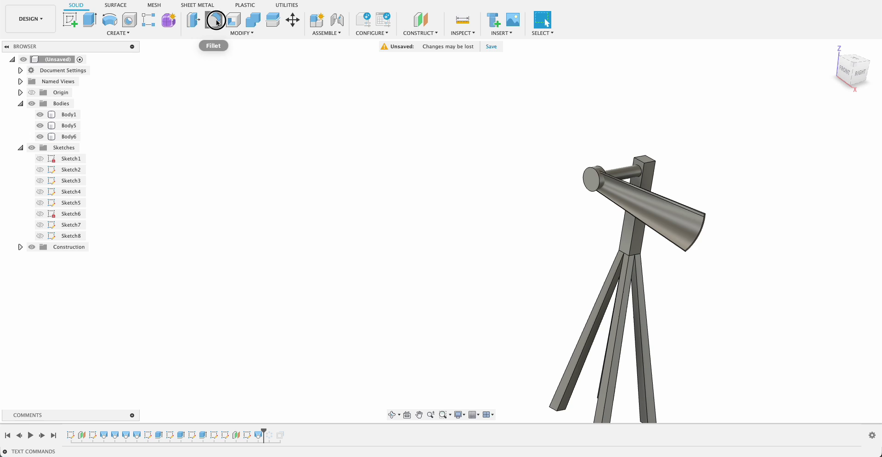
pyautogui.click(214, 20)
pyautogui.keyDown('shift'); pyautogui.moveTo(701, 301); pyautogui.dragTo(617, 262, button='middle'); pyautogui.keyUp('shift')
pyautogui.scroll(5, 555, 237)
pyautogui.click(561, 227)
pyautogui.click(539, 340)
pyautogui.click(535, 350)
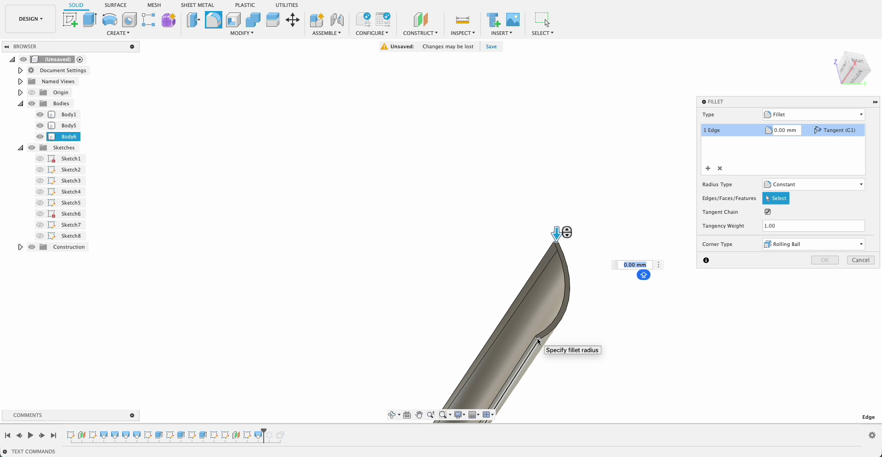
pyautogui.click(537, 338)
pyautogui.keyDown('shift'); pyautogui.moveTo(497, 273); pyautogui.dragTo(528, 307, button='middle'); pyautogui.keyUp('shift')
pyautogui.write('5')
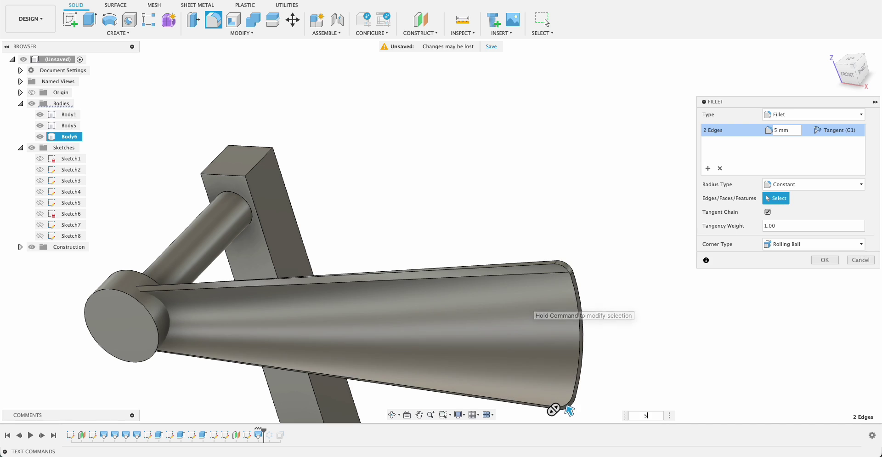
pyautogui.click(815, 260)
pyautogui.scroll(-5, 522, 331)
# - Roll the timeline to the end to restore all seven blades, Body6–Body12
pyautogui.moveTo(276, 432); pyautogui.dragTo(296, 434)
pyautogui.click(393, 415)
pyautogui.moveTo(584, 285); pyautogui.dragTo(614, 276)
pyautogui.scroll(-3, 601, 311)
pyautogui.moveTo(601, 311); pyautogui.dragTo(670, 299)
pyautogui.press('Escape')
pyautogui.scroll(-3, 756, 257)
pyautogui.keyDown('shift'); pyautogui.moveTo(763, 271); pyautogui.dragTo(735, 262, button='middle'); pyautogui.keyUp('shift')
pyautogui.scroll(3, 701, 272)
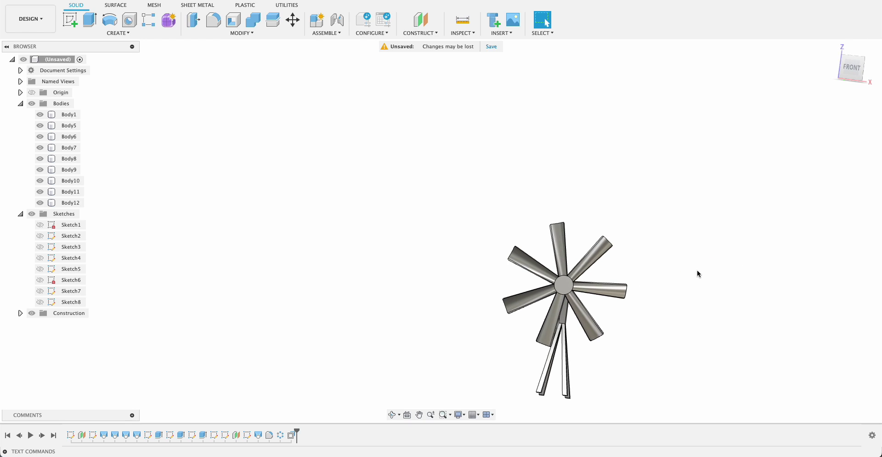
# - Delete every timeline feature after Plane2 and reopen Sketch7 for editing
pyautogui.click(853, 69)
pyautogui.keyDown('shift'); pyautogui.moveTo(630, 230); pyautogui.dragTo(531, 227, button='middle'); pyautogui.keyUp('shift')
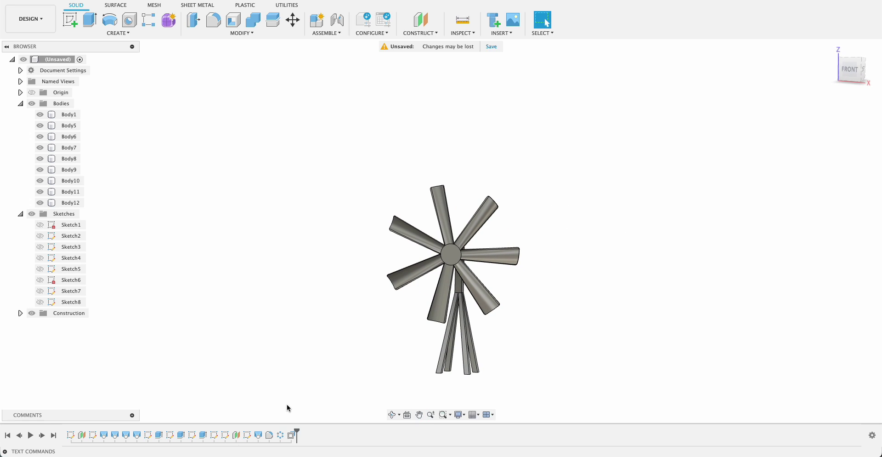
pyautogui.moveTo(296, 432)
pyautogui.mouseDown()
pyautogui.moveTo(240, 430)
pyautogui.moveTo(252, 430)
pyautogui.mouseUp()
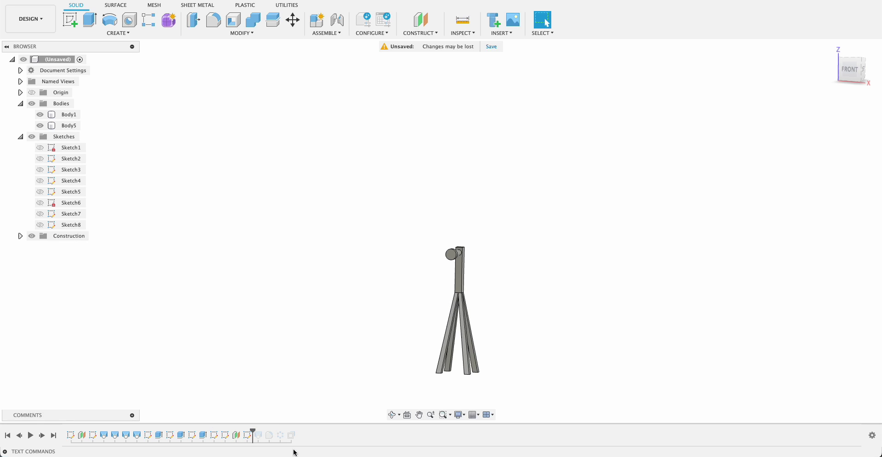
pyautogui.rightClick(269, 435)
pyautogui.click(286, 395)
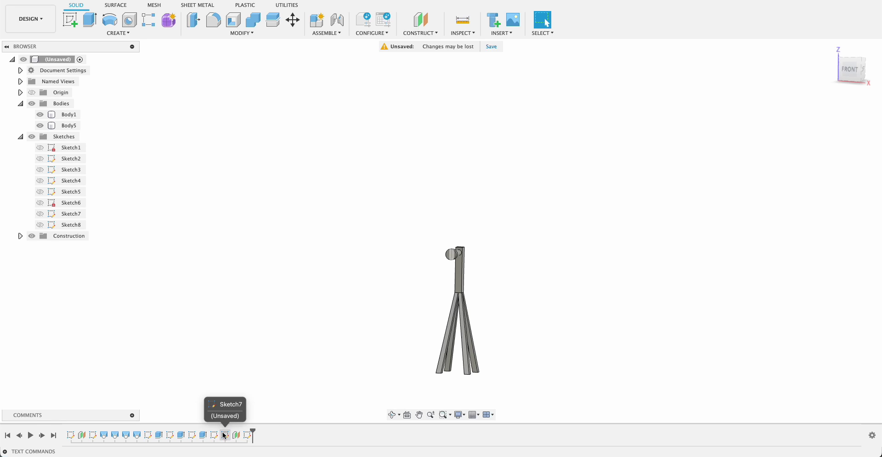
pyautogui.click(41, 225)
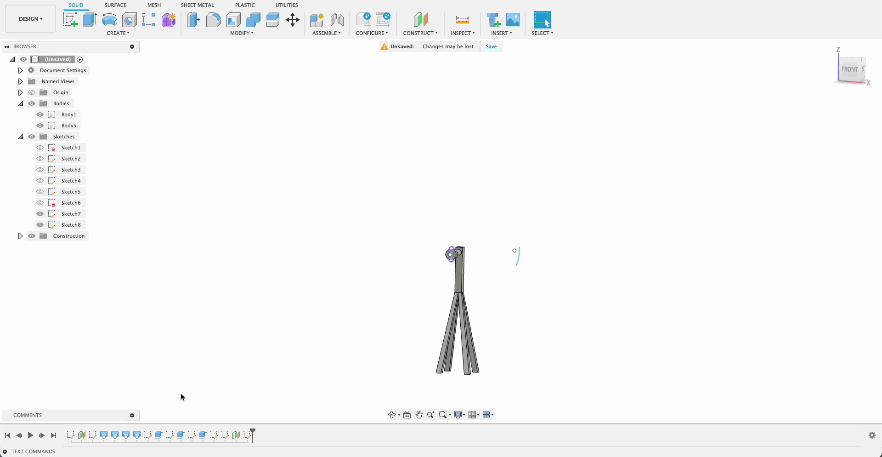
pyautogui.click(224, 435)
# - Clear the stray selections in Sketch7 and finish the sketch
pyautogui.scroll(10, 430, 313)
pyautogui.scroll(3, 434, 224)
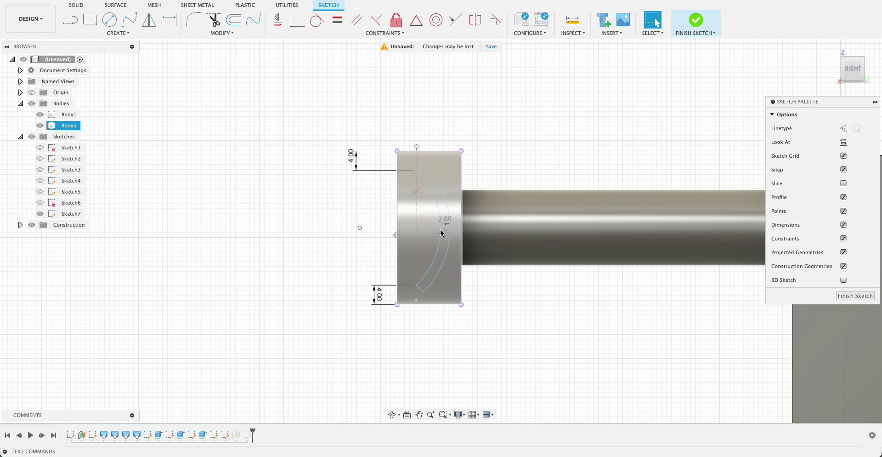
pyautogui.click(844, 184)
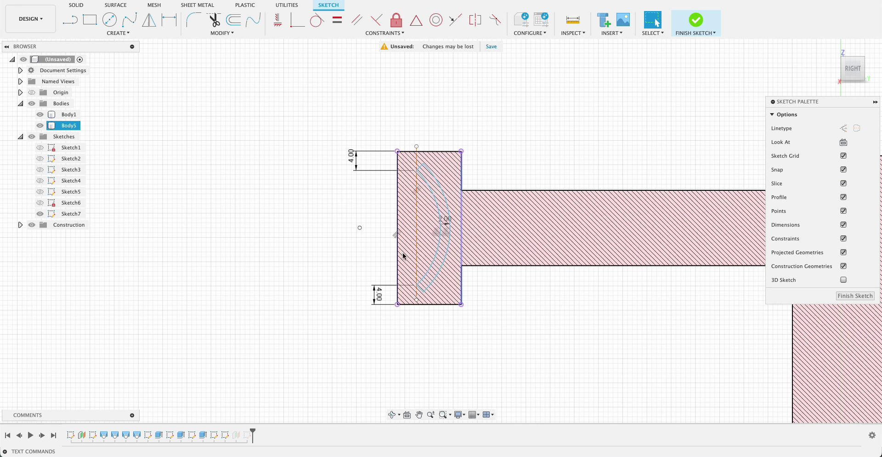
pyautogui.press('Escape')
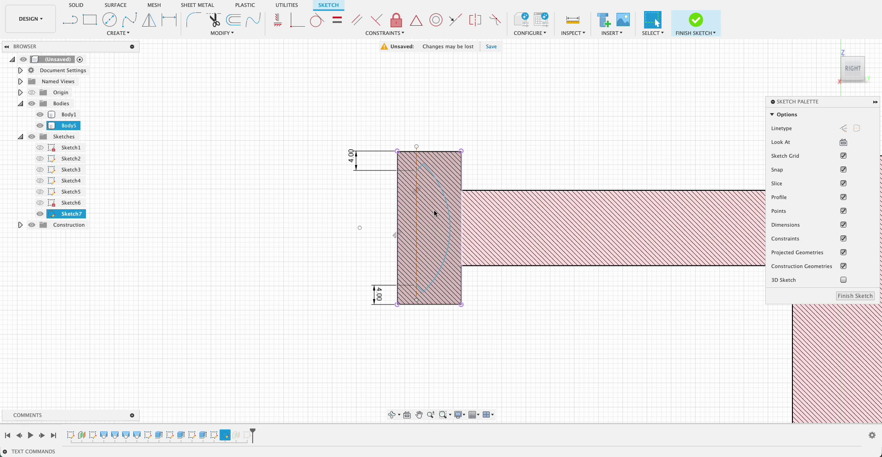
pyautogui.press('Escape')
pyautogui.scroll(3, 421, 170)
pyautogui.click(431, 280)
pyautogui.press('Escape')
pyautogui.click(427, 396)
pyautogui.press('Escape')
pyautogui.click(855, 296)
# - Select the Sketch8 arc and frame the hub's end face with both arcs visible
pyautogui.scroll(-2, 338, 303)
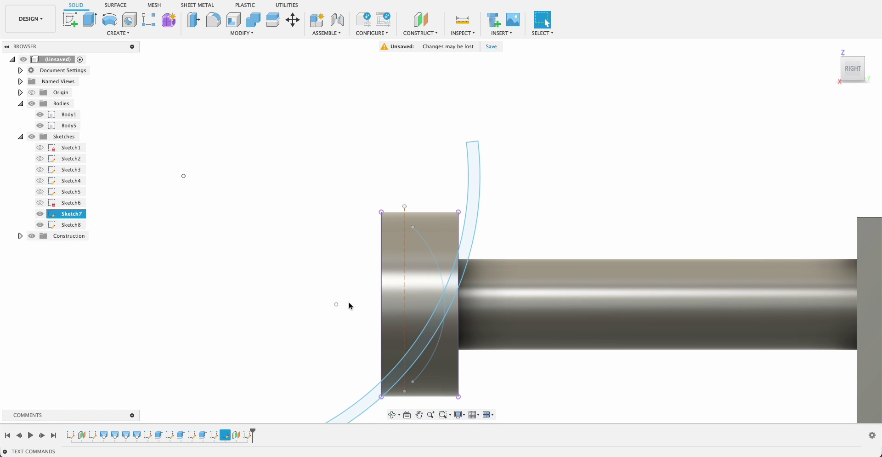
pyautogui.click(469, 184)
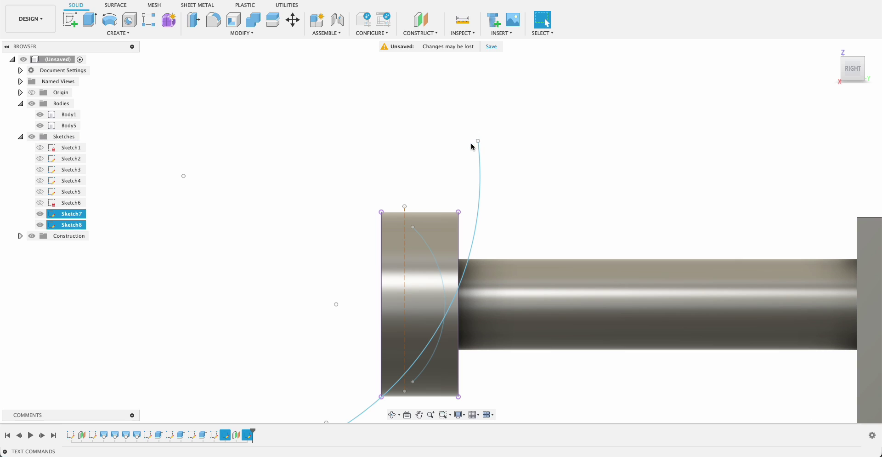
pyautogui.moveTo(361, 309); pyautogui.dragTo(383, 242, button='middle')
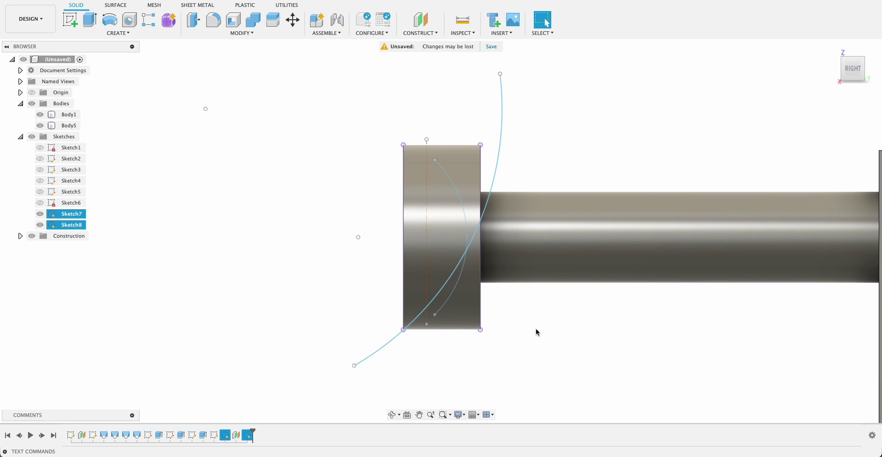
pyautogui.moveTo(538, 332)
pyautogui.keyDown('shift'); pyautogui.mouseDown(button='middle')
pyautogui.moveTo(545, 326)
pyautogui.moveTo(537, 329)
pyautogui.mouseUp(button='middle'); pyautogui.keyUp('shift')
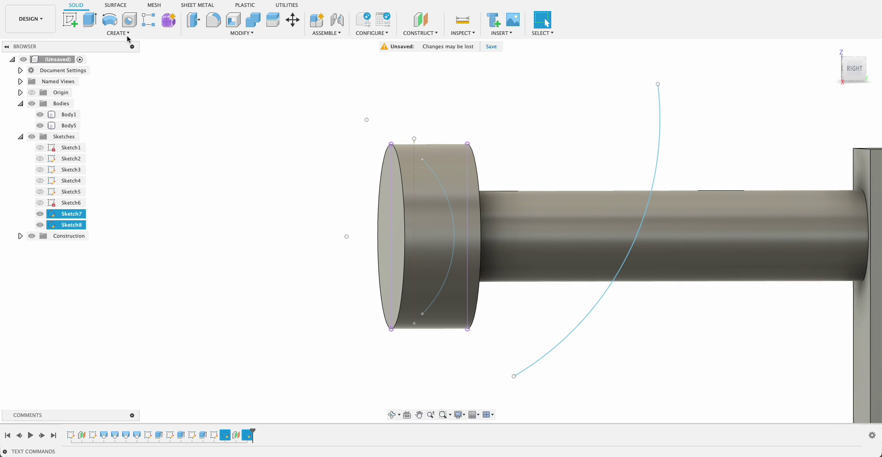
# - Loft surface Body13 from the small hub arc to the large outer blade arc
pyautogui.click(122, 7)
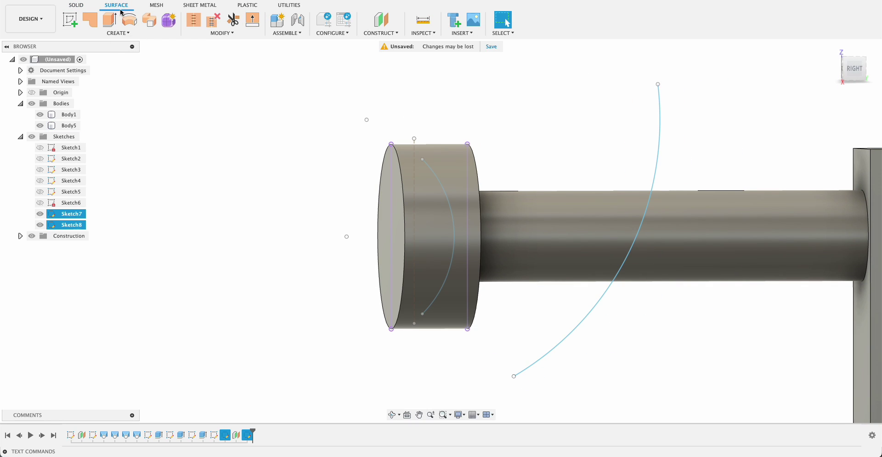
pyautogui.click(124, 34)
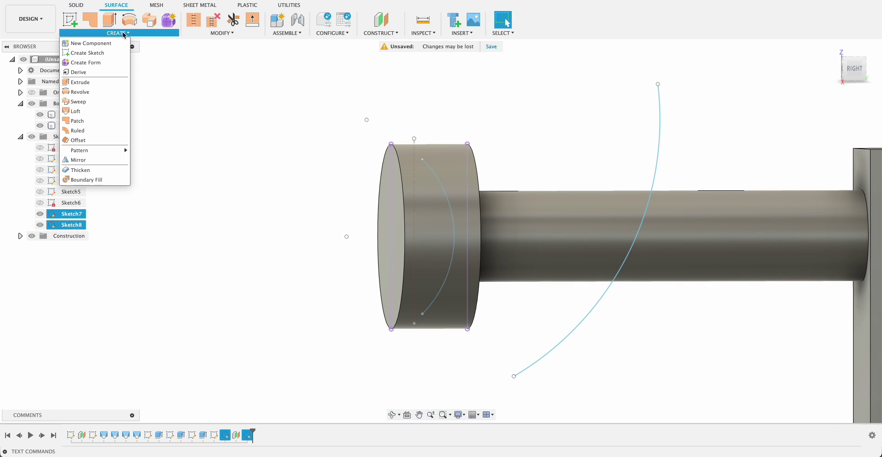
pyautogui.click(81, 113)
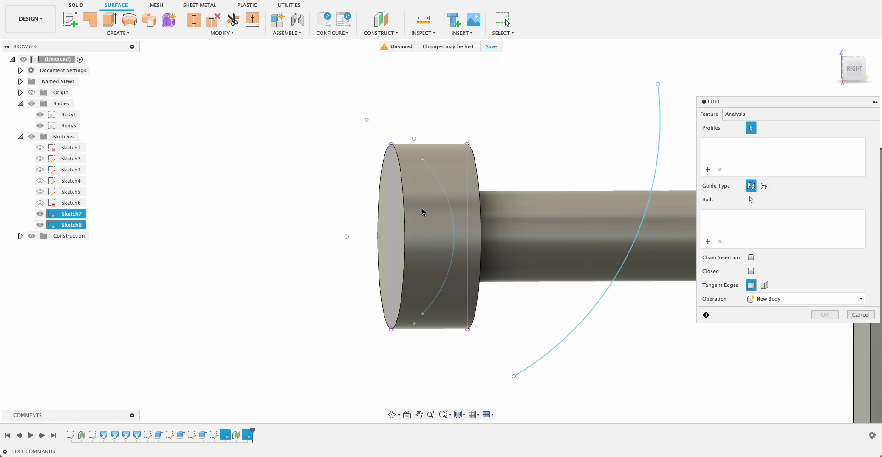
pyautogui.click(455, 243)
pyautogui.click(603, 294)
pyautogui.scroll(-4, 597, 294)
pyautogui.keyDown('shift'); pyautogui.moveTo(568, 268); pyautogui.dragTo(343, 170, button='middle'); pyautogui.keyUp('shift')
pyautogui.click(825, 315)
pyautogui.keyDown('shift'); pyautogui.moveTo(790, 348); pyautogui.dragTo(770, 319, button='middle'); pyautogui.keyUp('shift')
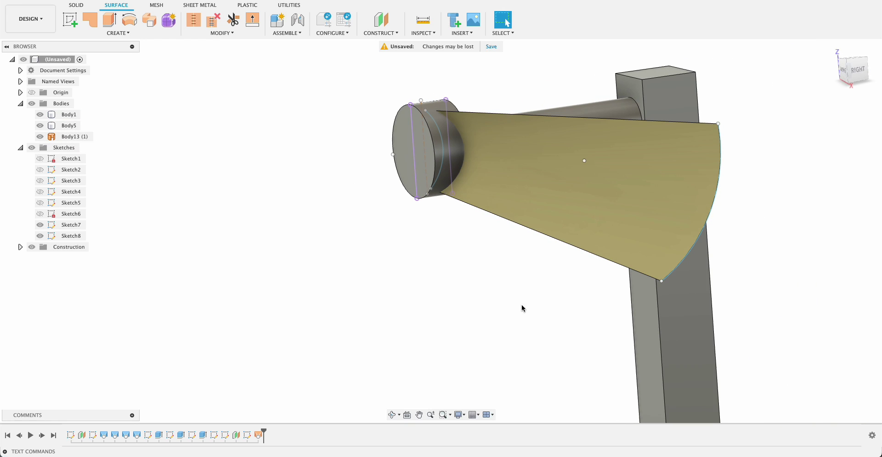
pyautogui.keyDown('shift'); pyautogui.moveTo(740, 268); pyautogui.dragTo(769, 271, button='middle'); pyautogui.keyUp('shift')
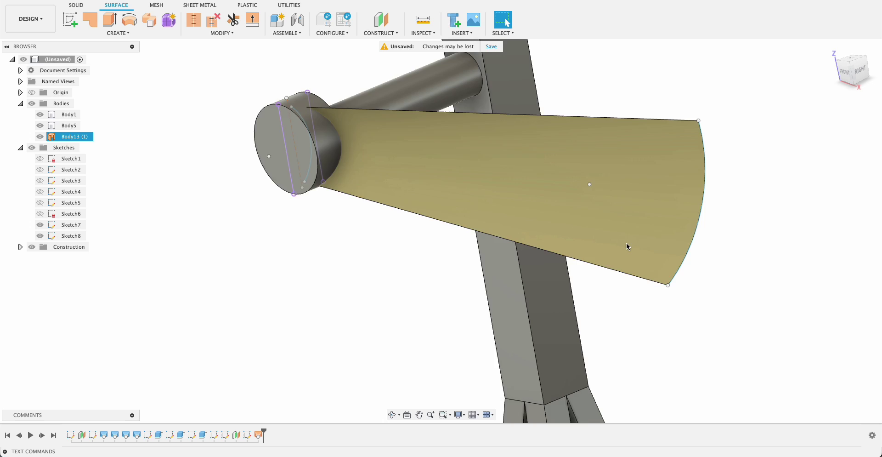
# - Thicken the lofted surface by -2 mm into the new solid blade Body14
pyautogui.scroll(-3, 628, 247)
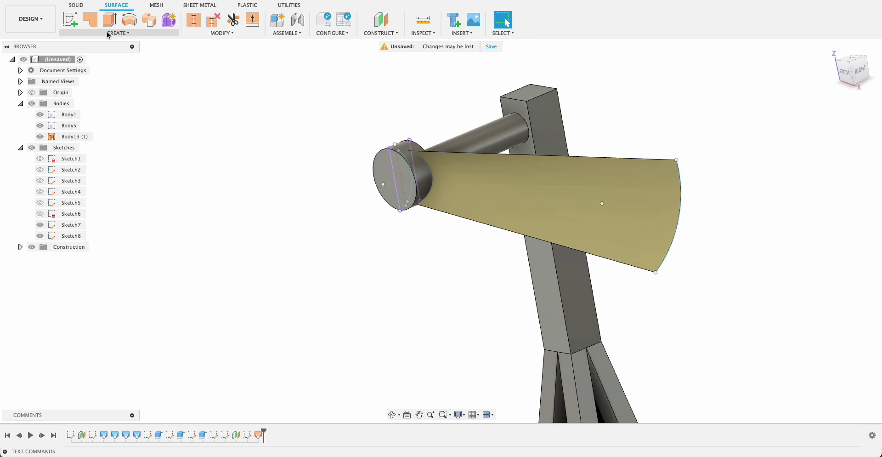
pyautogui.click(75, 7)
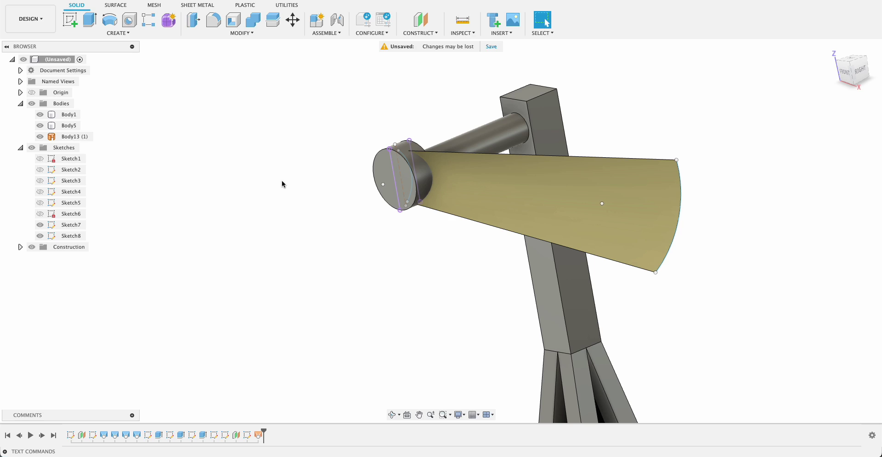
pyautogui.press('s')
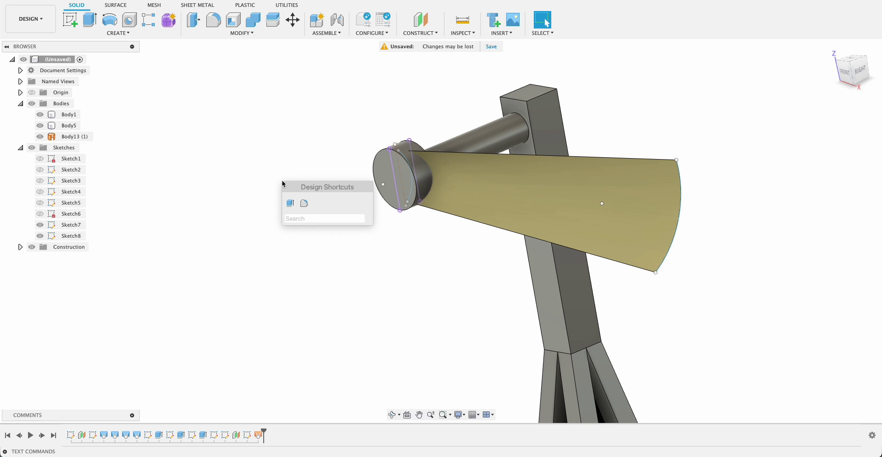
pyautogui.write('thi')
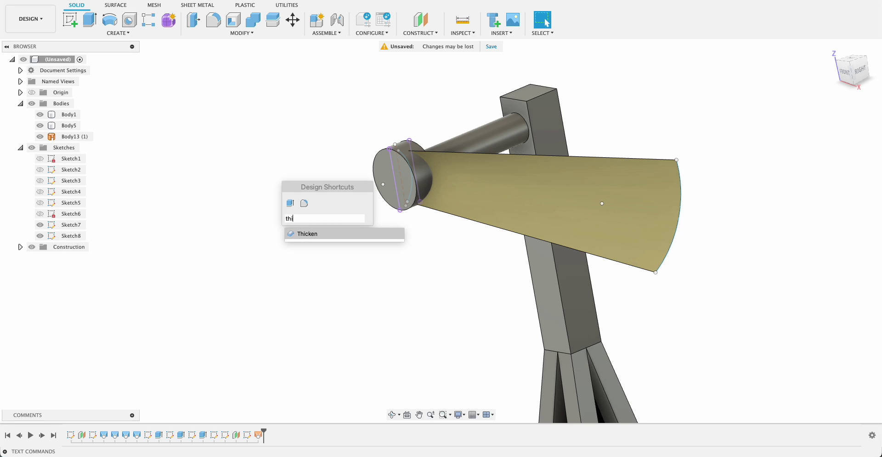
pyautogui.click(309, 235)
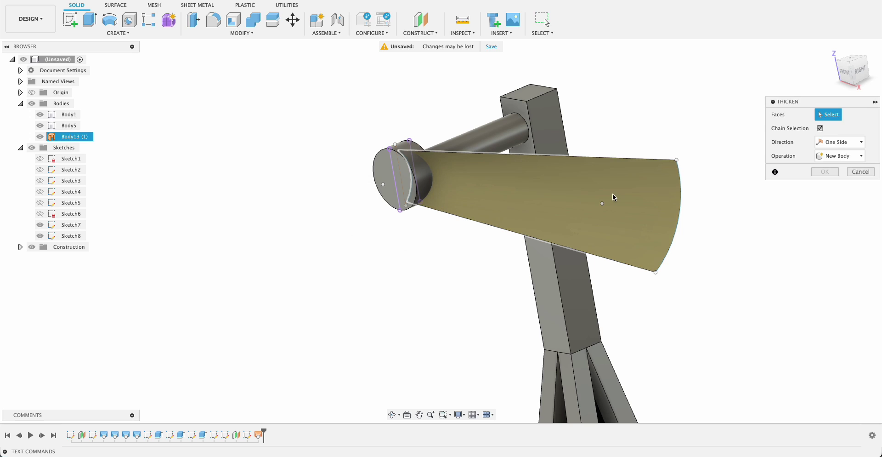
pyautogui.click(586, 198)
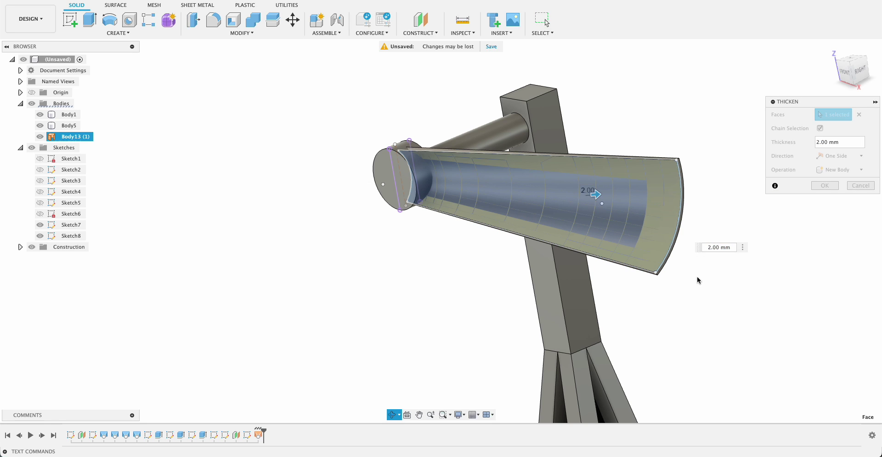
pyautogui.keyDown('shift'); pyautogui.moveTo(697, 278); pyautogui.dragTo(672, 279, button='middle'); pyautogui.keyUp('shift')
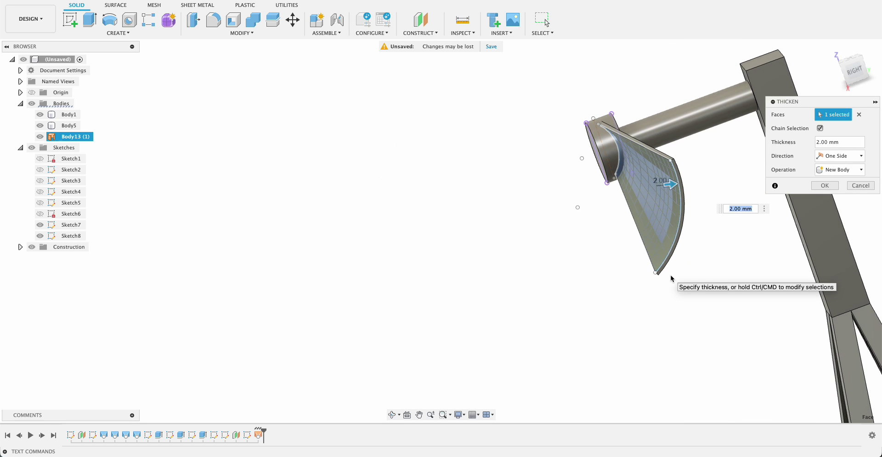
pyautogui.press('Return')
pyautogui.press('Return')
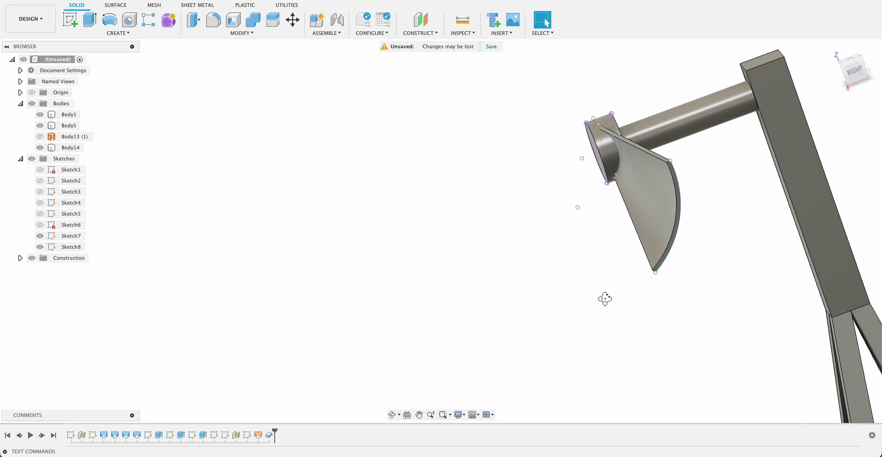
pyautogui.keyDown('shift'); pyautogui.moveTo(605, 298); pyautogui.dragTo(636, 297, button='middle'); pyautogui.keyUp('shift')
pyautogui.keyDown('shift'); pyautogui.moveTo(708, 225); pyautogui.dragTo(731, 213, button='middle'); pyautogui.keyUp('shift')
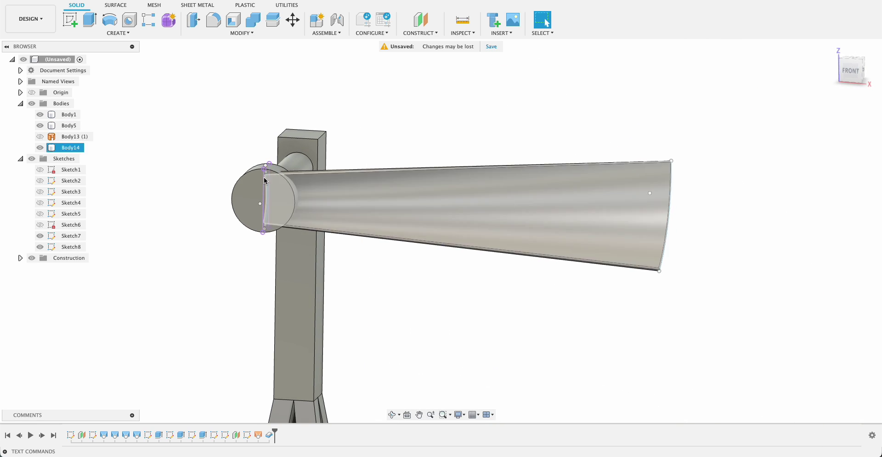
# - Circular-pattern blade Body14 seven times around the hub cylinder, adding Body15–Body20
pyautogui.click(115, 34)
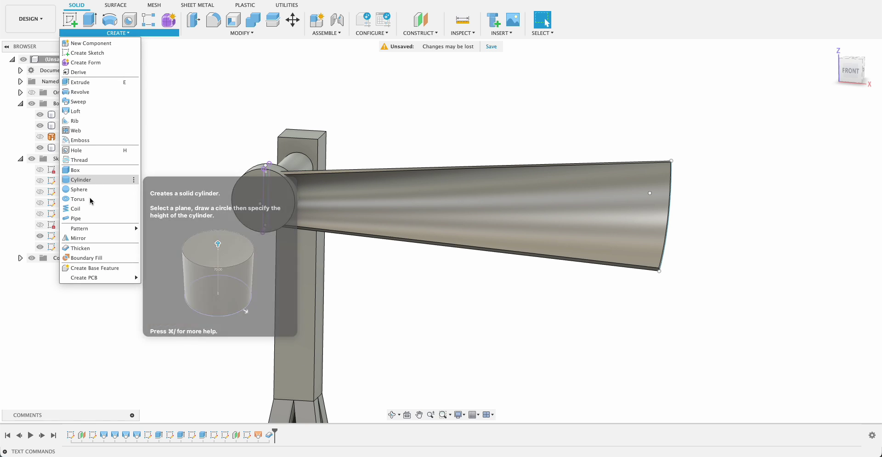
pyautogui.moveTo(96, 228)
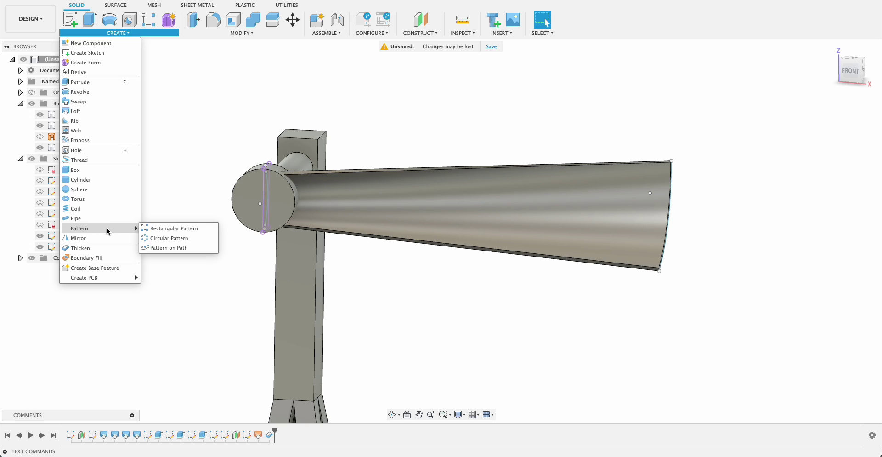
pyautogui.click(154, 237)
pyautogui.click(408, 199)
pyautogui.click(823, 156)
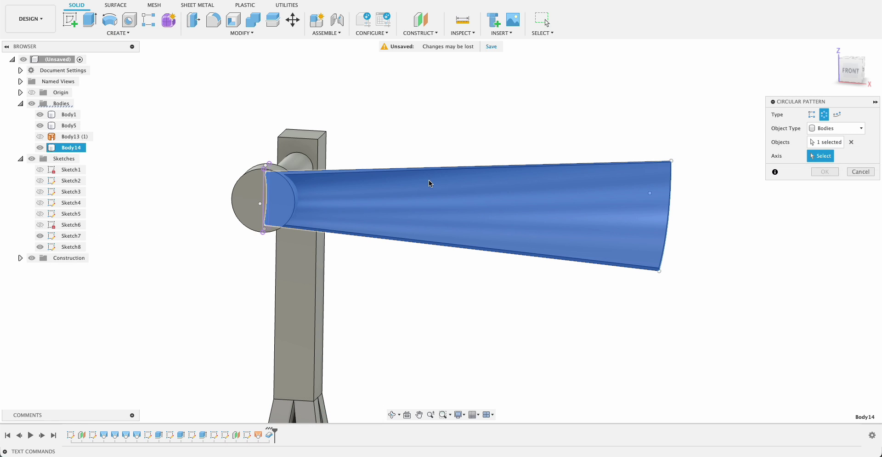
pyautogui.click(262, 175)
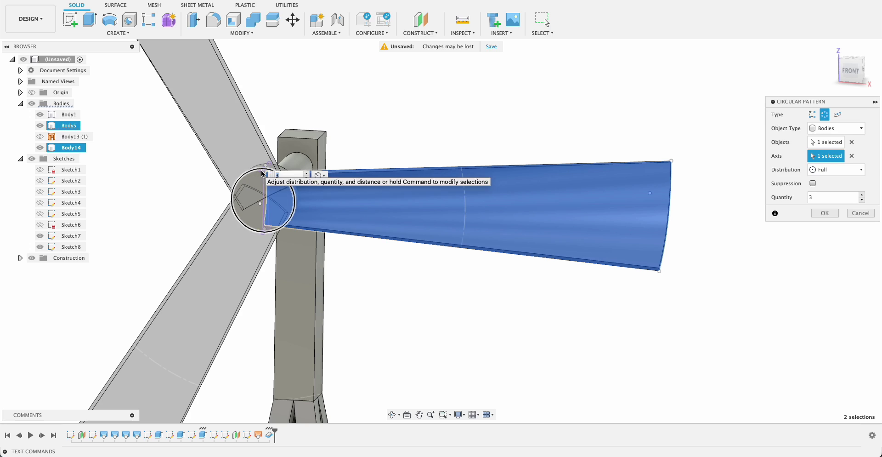
pyautogui.click(862, 195)
pyautogui.click(862, 195)
pyautogui.scroll(-5, 632, 213)
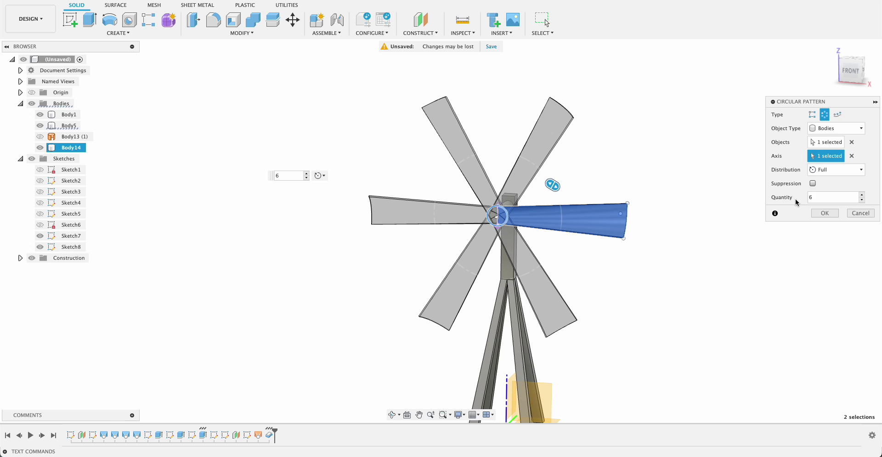
pyautogui.click(862, 195)
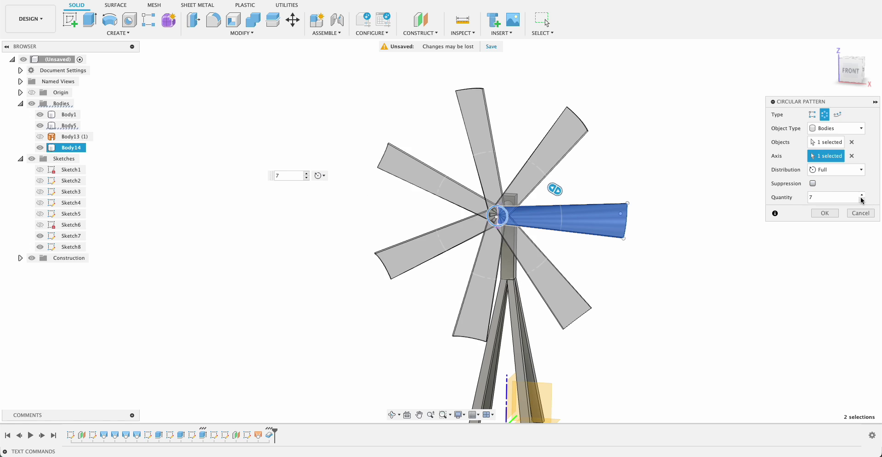
pyautogui.click(827, 213)
# - Offset the hub face 18.361 mm outward to lengthen the hub
pyautogui.keyDown('shift'); pyautogui.moveTo(748, 220); pyautogui.dragTo(743, 219, button='middle'); pyautogui.keyUp('shift')
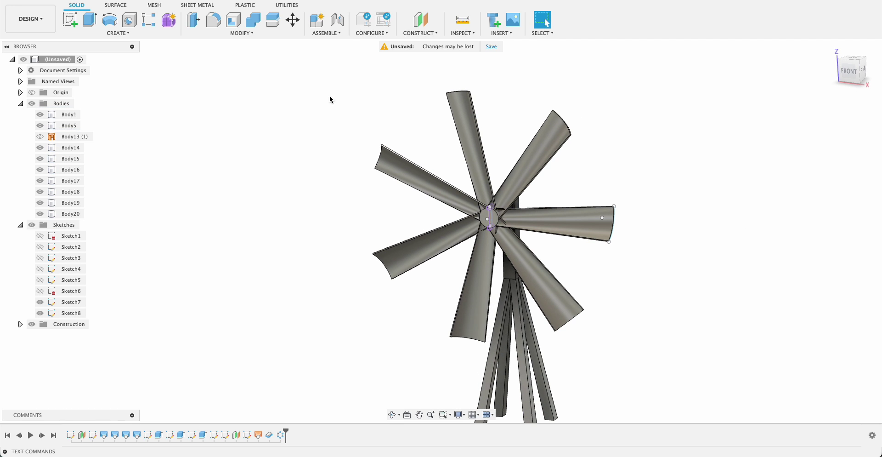
pyautogui.write('so')
pyautogui.click(277, 151)
pyautogui.scroll(8, 496, 224)
pyautogui.click(497, 225)
pyautogui.moveTo(497, 225); pyautogui.dragTo(616, 180)
pyautogui.click(824, 144)
pyautogui.scroll(-10, 644, 203)
pyautogui.keyDown('shift'); pyautogui.moveTo(649, 205); pyautogui.dragTo(577, 193, button='middle'); pyautogui.keyUp('shift')
pyautogui.click(553, 217)
# - Give the shaft Aluminum – Anodized Glossy (Blue) after trying Stainless Steel – Polished
pyautogui.rightClick(552, 217)
pyautogui.click(529, 317)
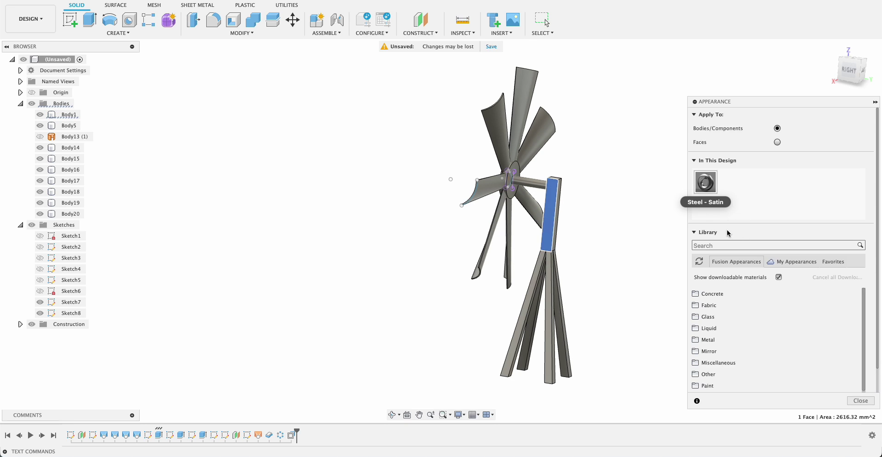
pyautogui.click(740, 245)
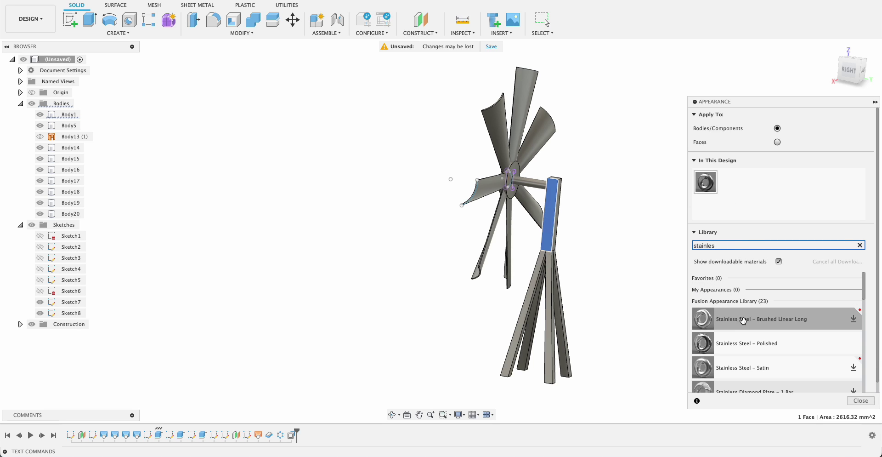
pyautogui.moveTo(727, 339); pyautogui.dragTo(554, 233)
pyautogui.moveTo(442, 262)
pyautogui.keyDown('shift'); pyautogui.mouseDown(button='middle')
pyautogui.moveTo(433, 253)
pyautogui.moveTo(448, 257)
pyautogui.mouseUp(button='middle'); pyautogui.keyUp('shift')
pyautogui.moveTo(735, 343); pyautogui.dragTo(537, 182)
pyautogui.moveTo(378, 193)
pyautogui.keyDown('shift'); pyautogui.mouseDown(button='middle')
pyautogui.moveTo(404, 191)
pyautogui.moveTo(373, 186)
pyautogui.mouseUp(button='middle'); pyautogui.keyUp('shift')
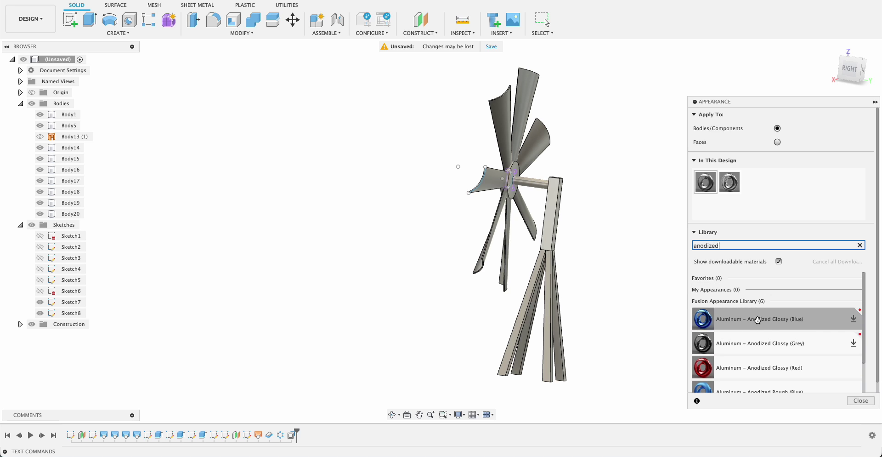
pyautogui.moveTo(743, 318); pyautogui.dragTo(529, 182)
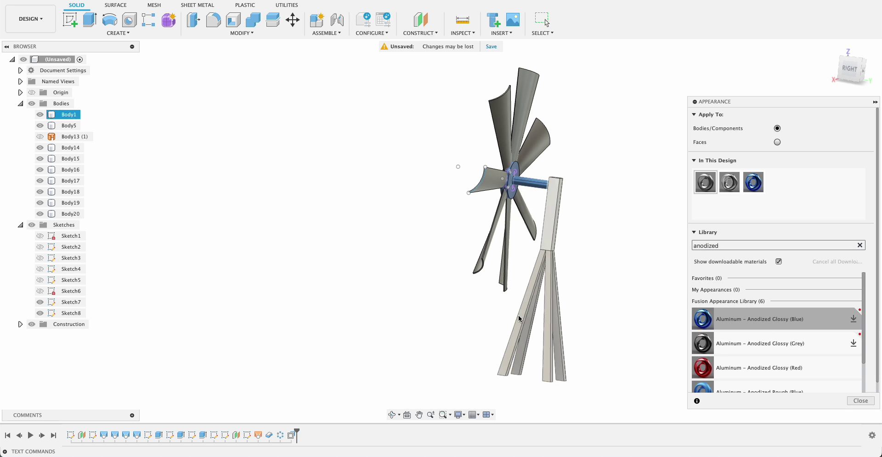
# - Try red anodized on several blades, then undo it so the blades stay grey
pyautogui.moveTo(610, 307); pyautogui.dragTo(483, 171)
pyautogui.moveTo(724, 366); pyautogui.dragTo(532, 116)
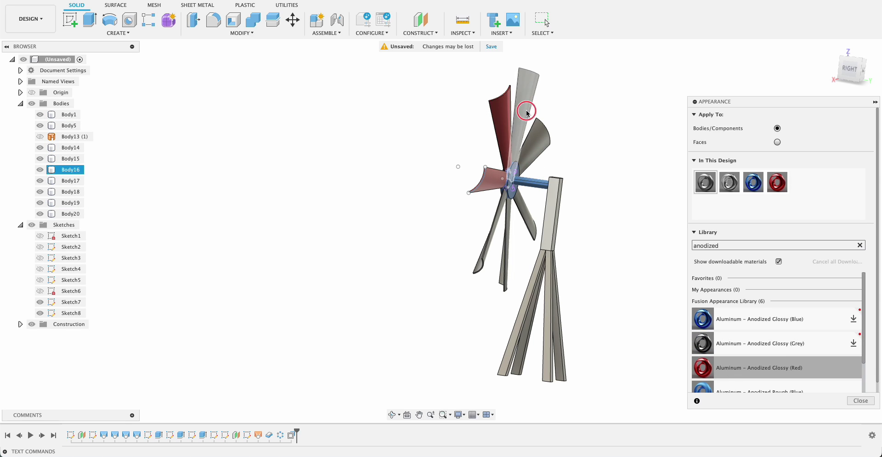
pyautogui.click(529, 116)
pyautogui.click(536, 138)
pyautogui.click(534, 220)
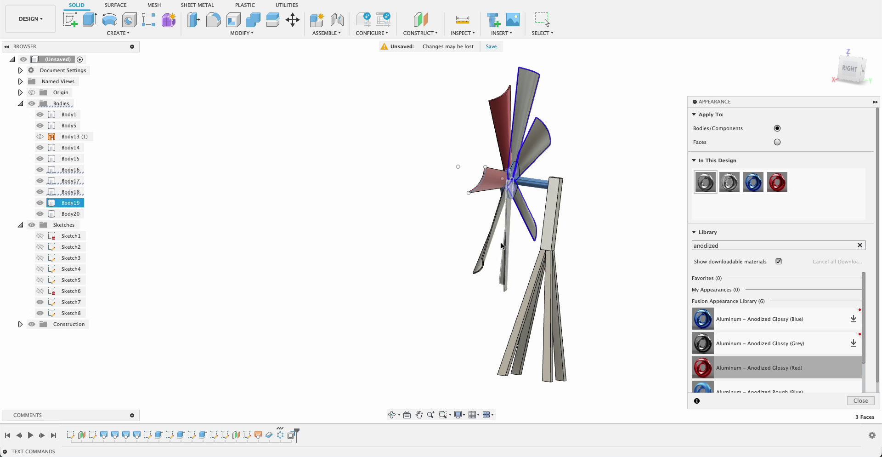
pyautogui.click(489, 241)
pyautogui.moveTo(720, 367); pyautogui.dragTo(528, 224)
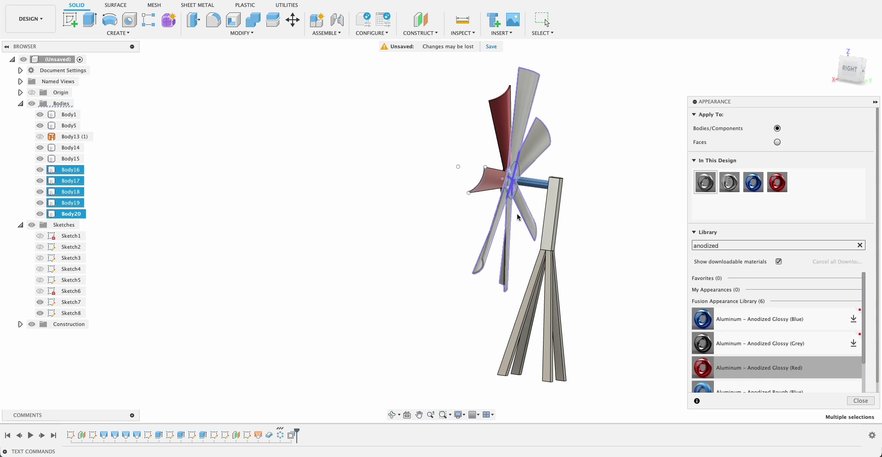
pyautogui.keyDown('shift'); pyautogui.moveTo(390, 211); pyautogui.dragTo(622, 268, button='middle'); pyautogui.keyUp('shift')
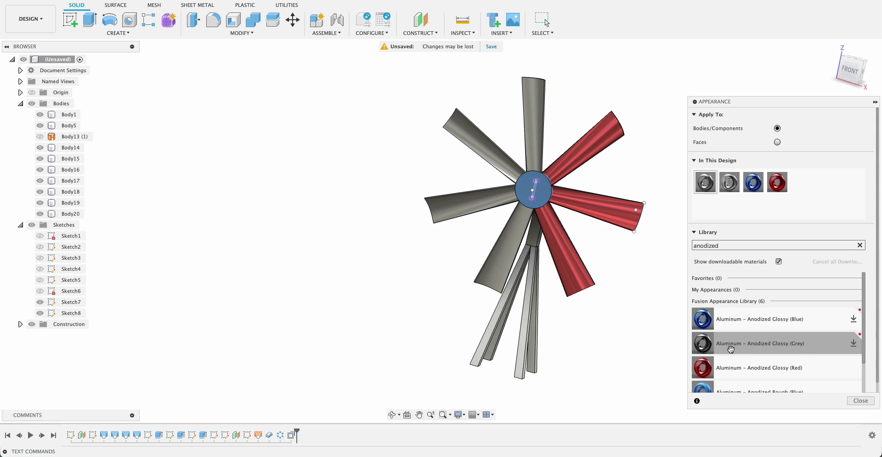
pyautogui.press('Escape')
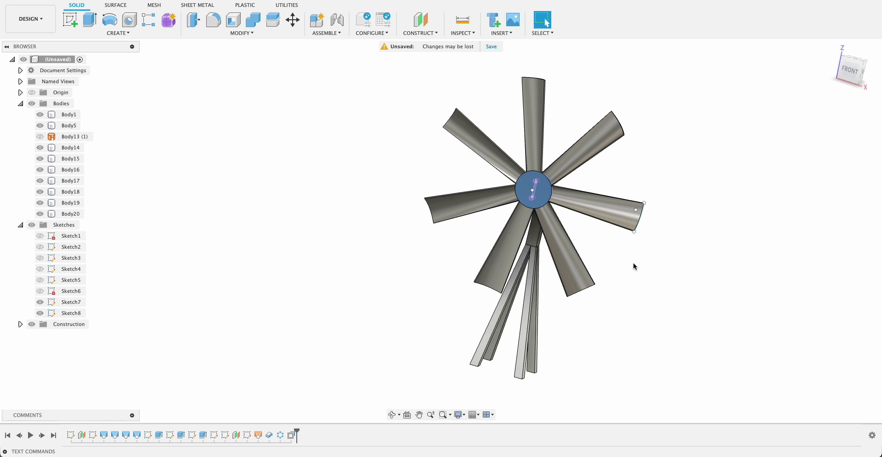
# - Search appearances for 'anodi' and apply Aluminum – Anodized Glossy (Red) to the right blade
pyautogui.write('sa')
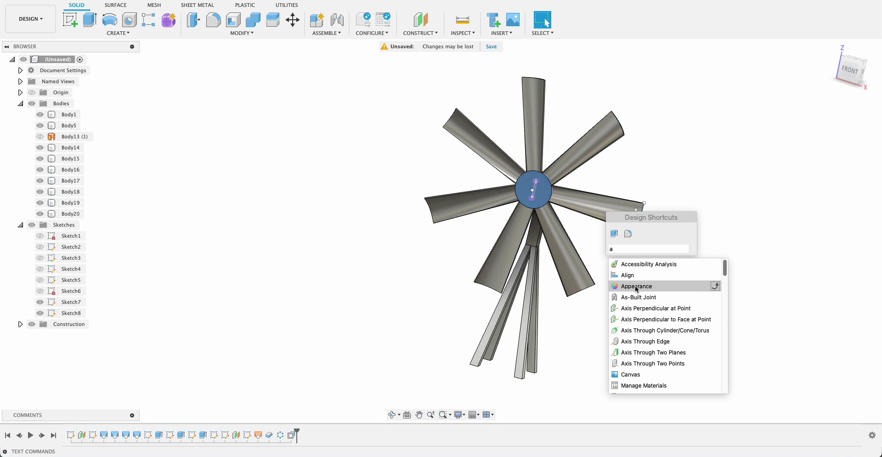
pyautogui.click(637, 287)
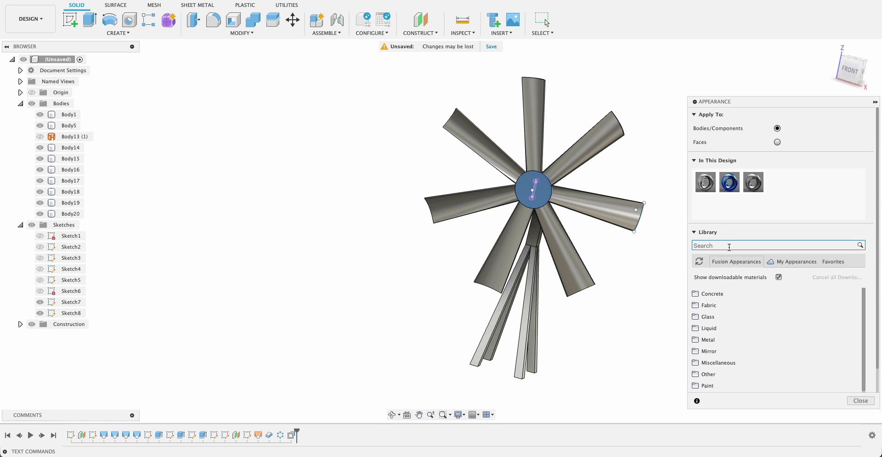
pyautogui.write('anodi')
pyautogui.press('Return')
pyautogui.moveTo(733, 361); pyautogui.dragTo(637, 225)
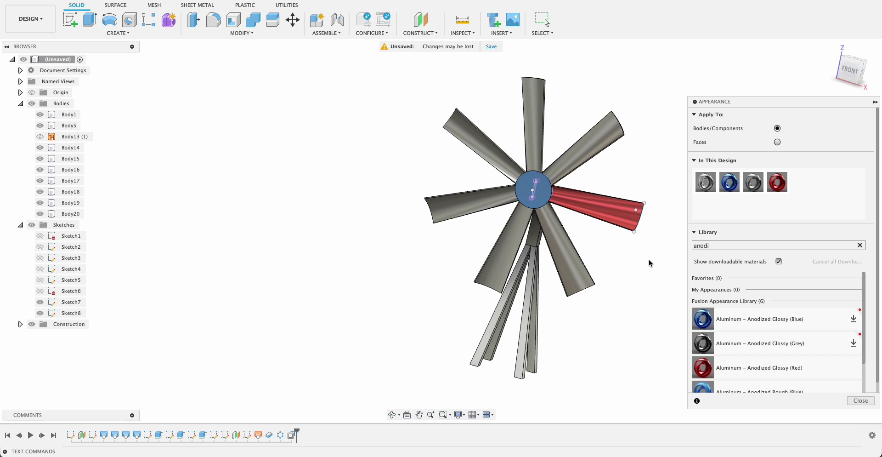
pyautogui.keyDown('shift'); pyautogui.moveTo(650, 263); pyautogui.dragTo(630, 253, button='middle'); pyautogui.keyUp('shift')
# - Apply the same red anodized finish to the remaining six blades and close the Appearance dialog
pyautogui.moveTo(739, 366); pyautogui.dragTo(529, 250)
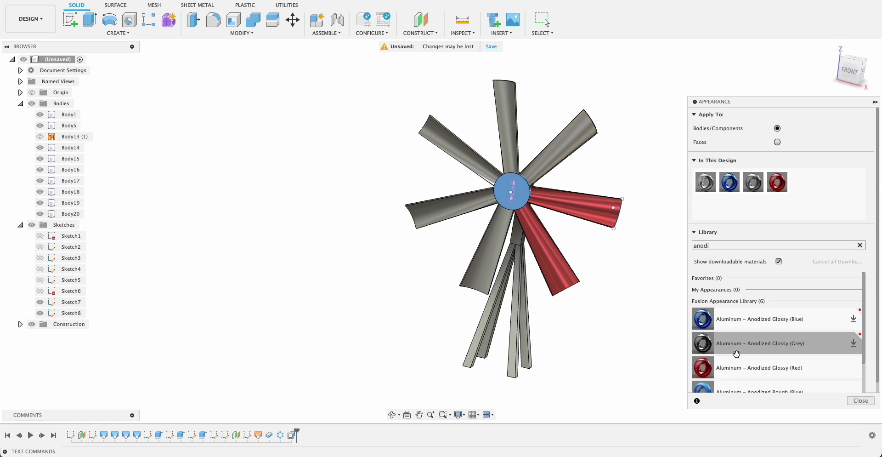
pyautogui.moveTo(738, 357); pyautogui.dragTo(568, 133)
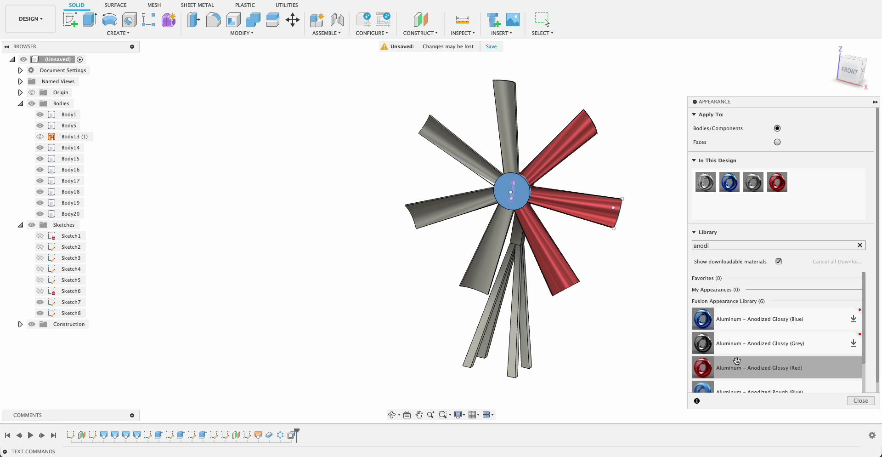
pyautogui.moveTo(739, 362); pyautogui.dragTo(515, 130)
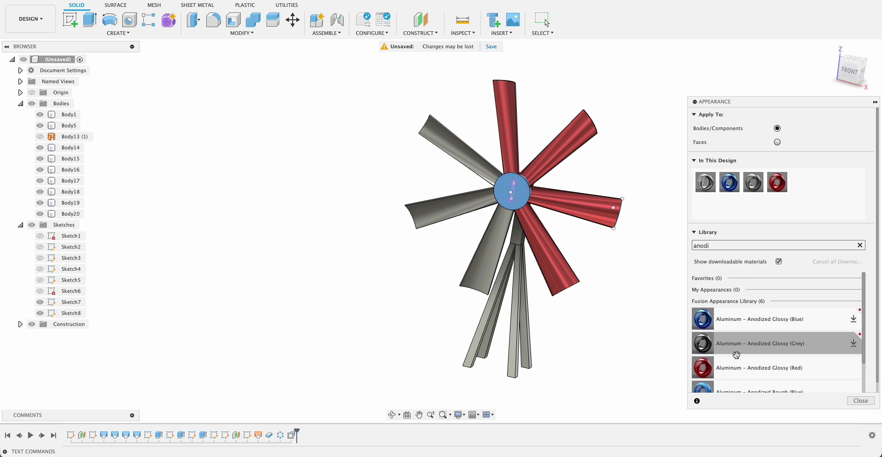
pyautogui.moveTo(576, 265); pyautogui.dragTo(469, 154)
pyautogui.moveTo(738, 366); pyautogui.dragTo(438, 208)
pyautogui.moveTo(533, 278); pyautogui.dragTo(483, 256)
pyautogui.keyDown('shift'); pyautogui.moveTo(571, 296); pyautogui.dragTo(331, 262, button='middle'); pyautogui.keyUp('shift')
pyautogui.click(861, 400)
pyautogui.keyDown('shift'); pyautogui.moveTo(749, 303); pyautogui.dragTo(708, 308, button='middle'); pyautogui.keyUp('shift')
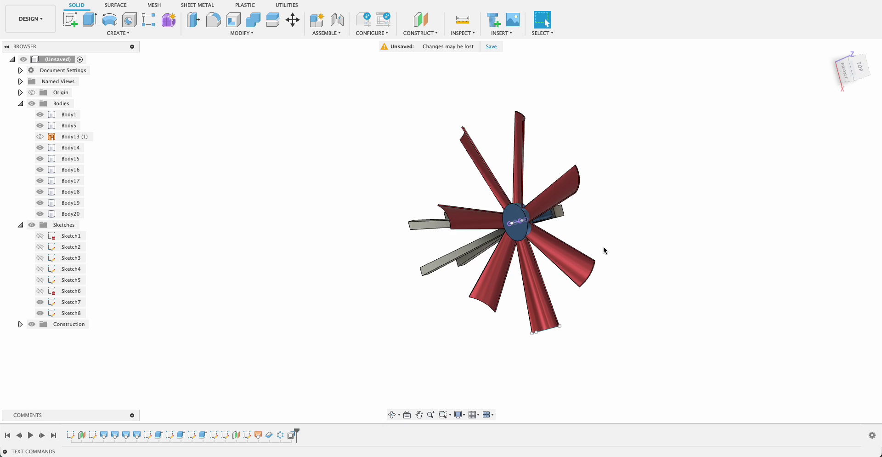
# - Edit Sketch8, drag the blade arc's start point further left, then finish the sketch
pyautogui.scroll(3, 606, 234)
pyautogui.keyDown('shift'); pyautogui.moveTo(609, 222); pyautogui.dragTo(575, 198, button='middle'); pyautogui.keyUp('shift')
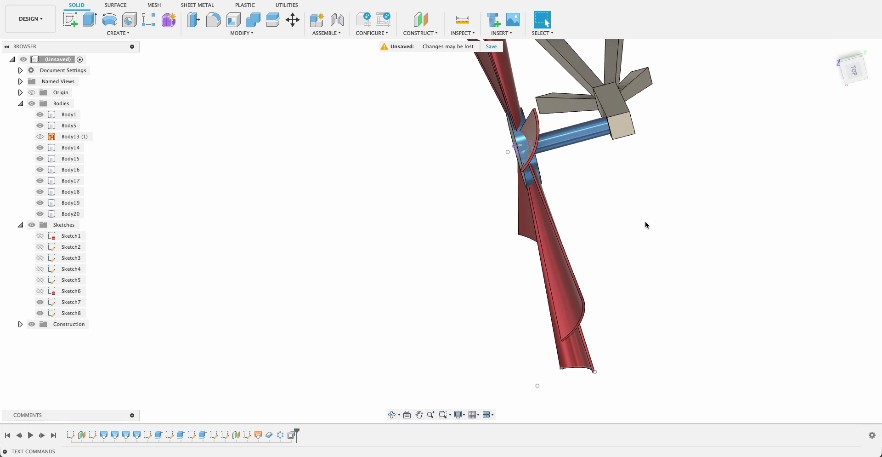
pyautogui.doubleClick(248, 434)
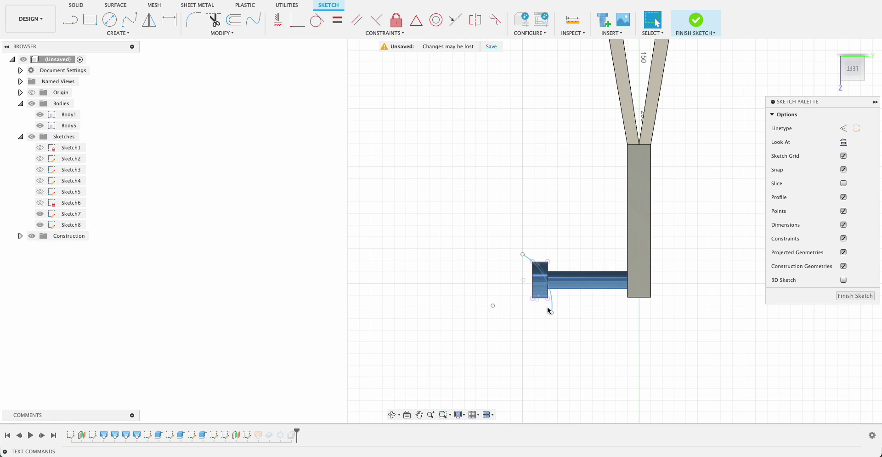
pyautogui.click(553, 314)
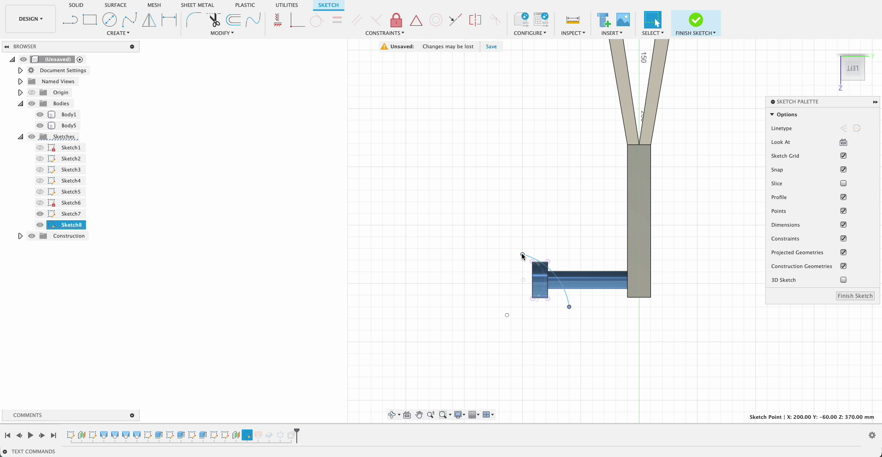
pyautogui.moveTo(523, 254); pyautogui.dragTo(512, 255)
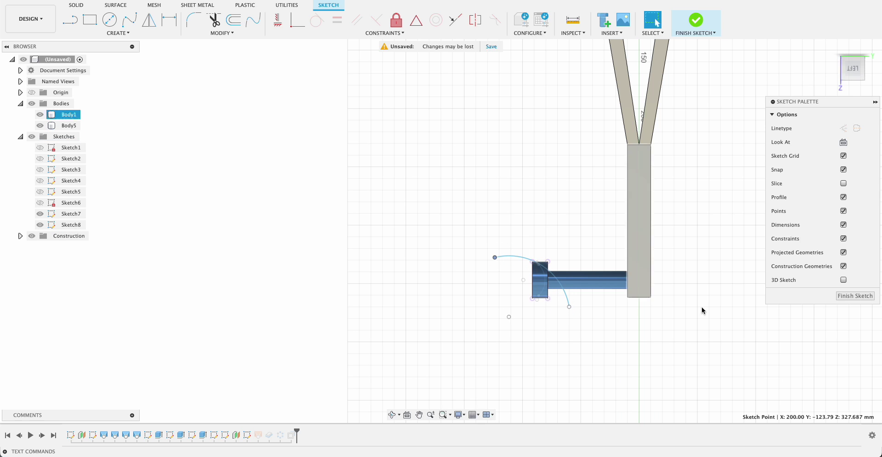
pyautogui.click(856, 297)
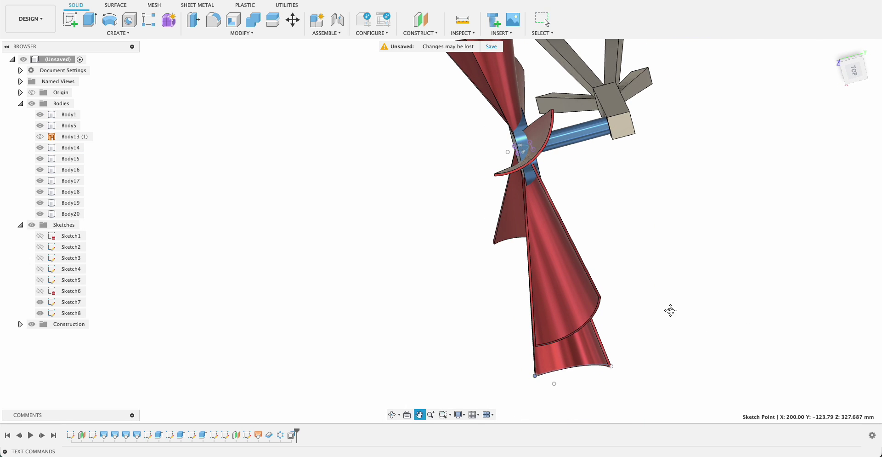
pyautogui.keyDown('shift'); pyautogui.moveTo(665, 294); pyautogui.dragTo(691, 280, button='middle'); pyautogui.keyUp('shift')
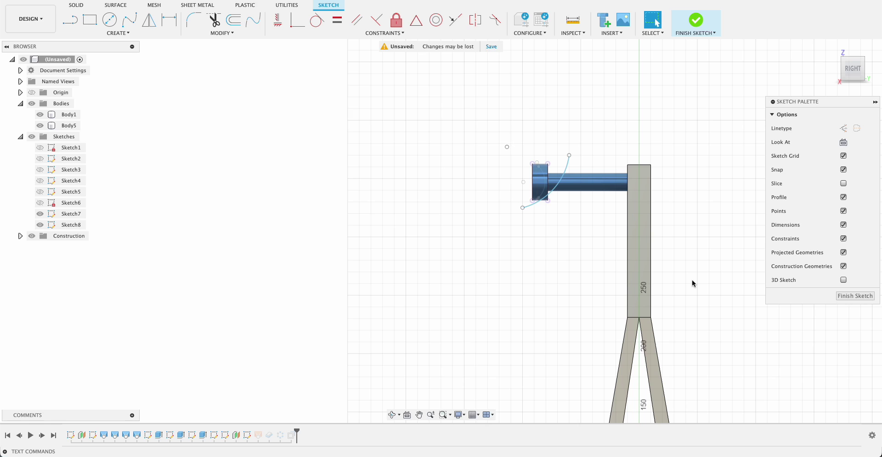
# - Finish Sketch8, toggle Bodies visibility off and on, and settle on a front view of the windmill
pyautogui.click(856, 296)
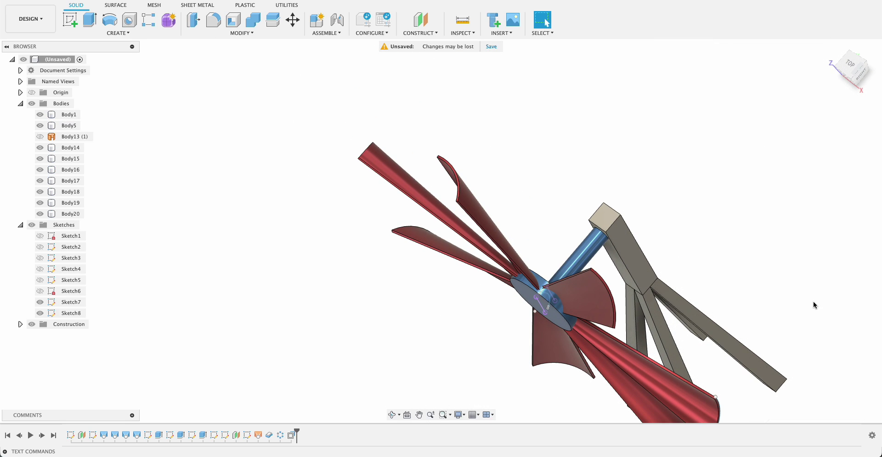
pyautogui.moveTo(813, 303)
pyautogui.keyDown('shift'); pyautogui.mouseDown(button='middle')
pyautogui.moveTo(762, 299)
pyautogui.moveTo(783, 274)
pyautogui.moveTo(728, 262)
pyautogui.moveTo(573, 256)
pyautogui.mouseUp(button='middle'); pyautogui.keyUp('shift')
pyautogui.scroll(-5, 782, 269)
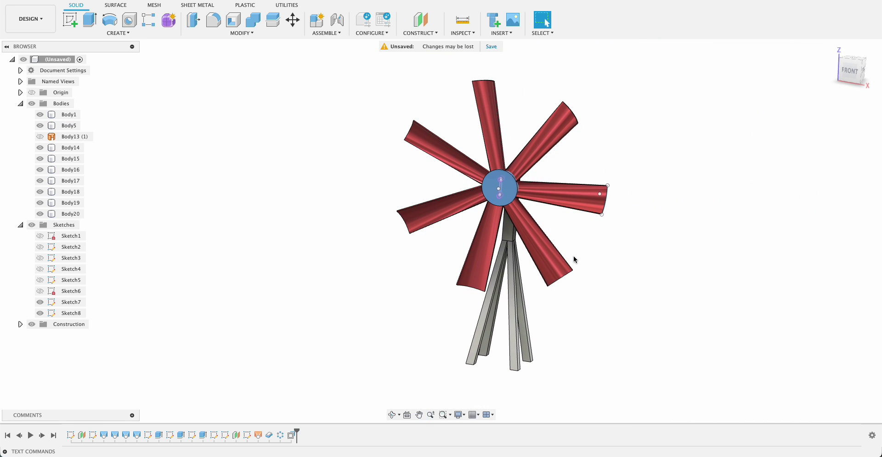
pyautogui.click(30, 104)
pyautogui.click(31, 104)
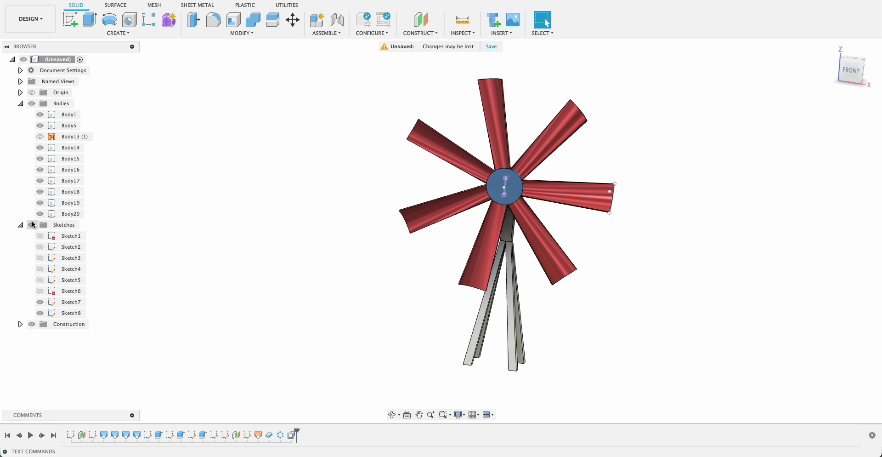
pyautogui.keyDown('shift'); pyautogui.moveTo(628, 260); pyautogui.dragTo(338, 270, button='middle'); pyautogui.keyUp('shift')
pyautogui.press('Escape')
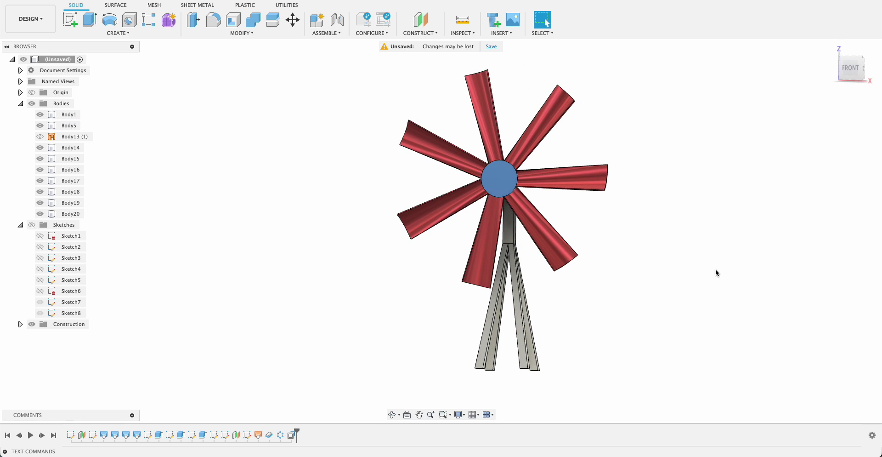